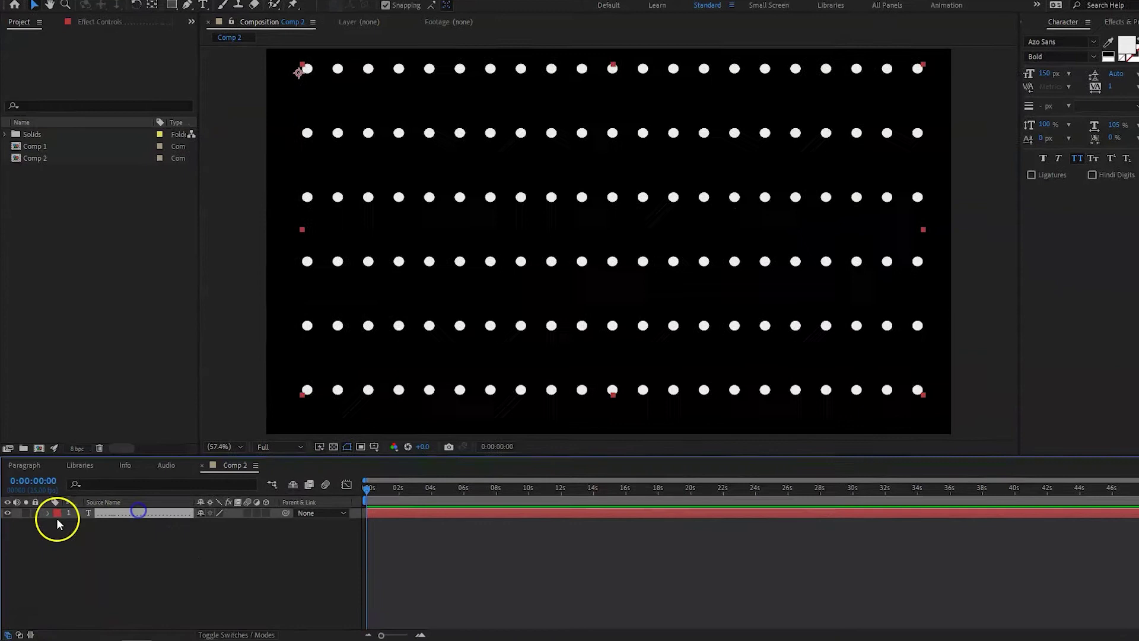
Add a Scale animator to the text layer made of dots
left_click(48, 512)
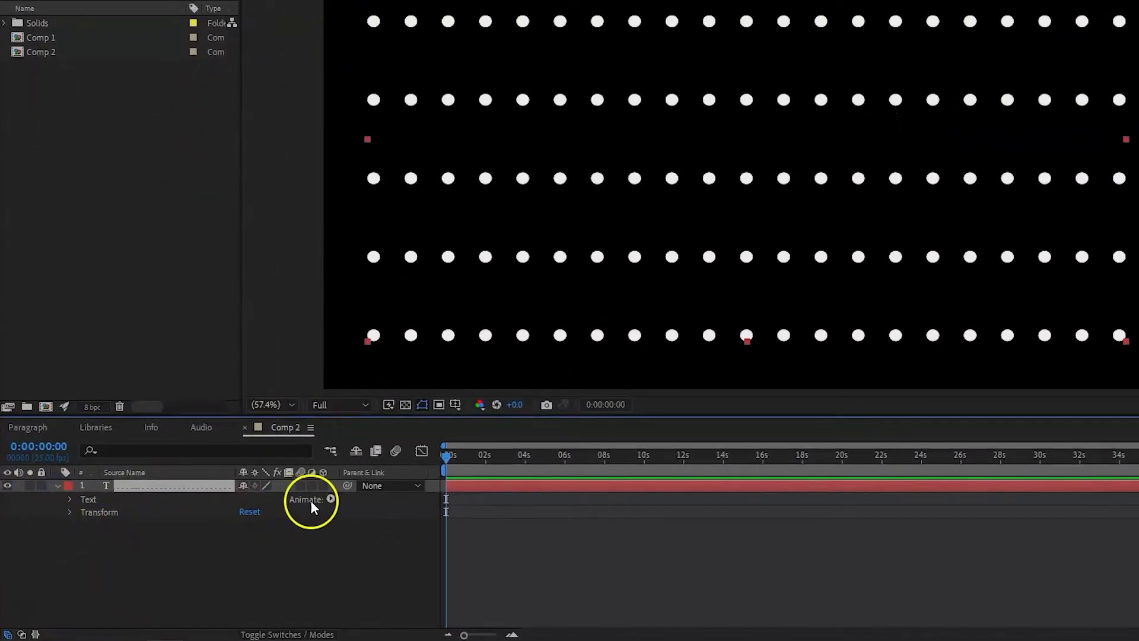
left_click(330, 500)
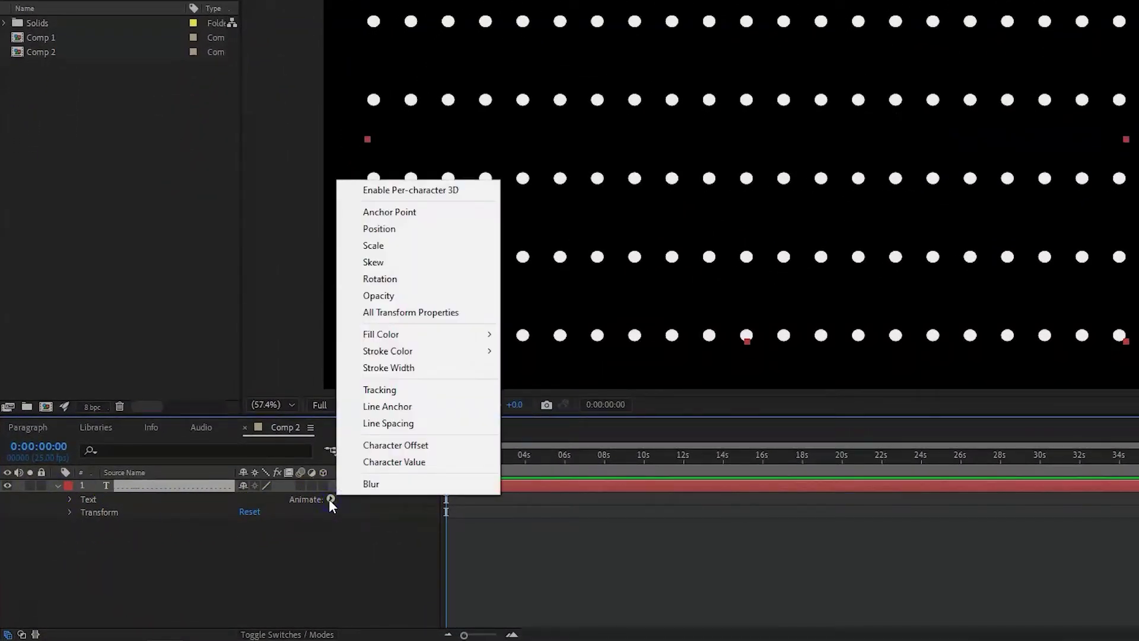
left_click(413, 245)
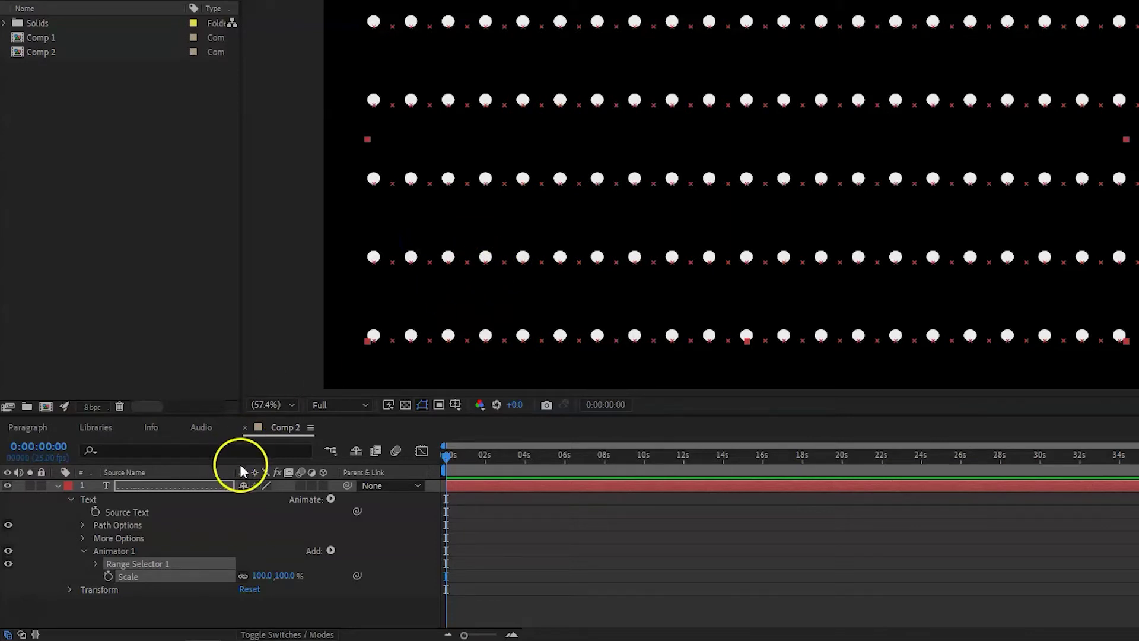
Set the vertical Grouping Alignment of the text layer to -9% so each anchor point is centred on its dot
left_click_drag(343, 415, 360, 343)
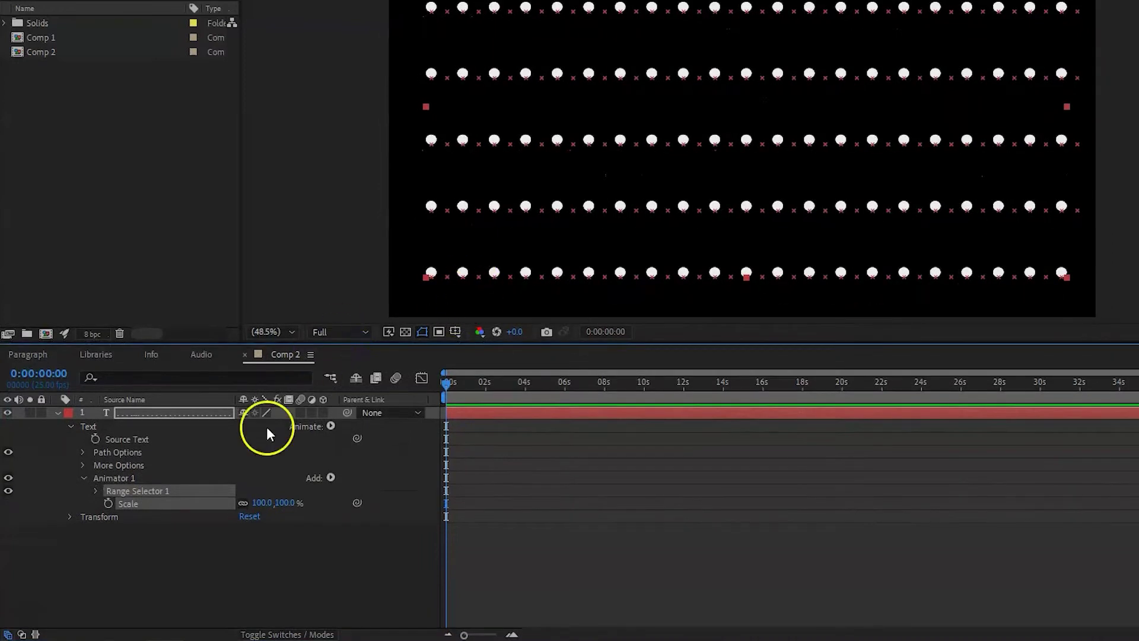
left_click(95, 491)
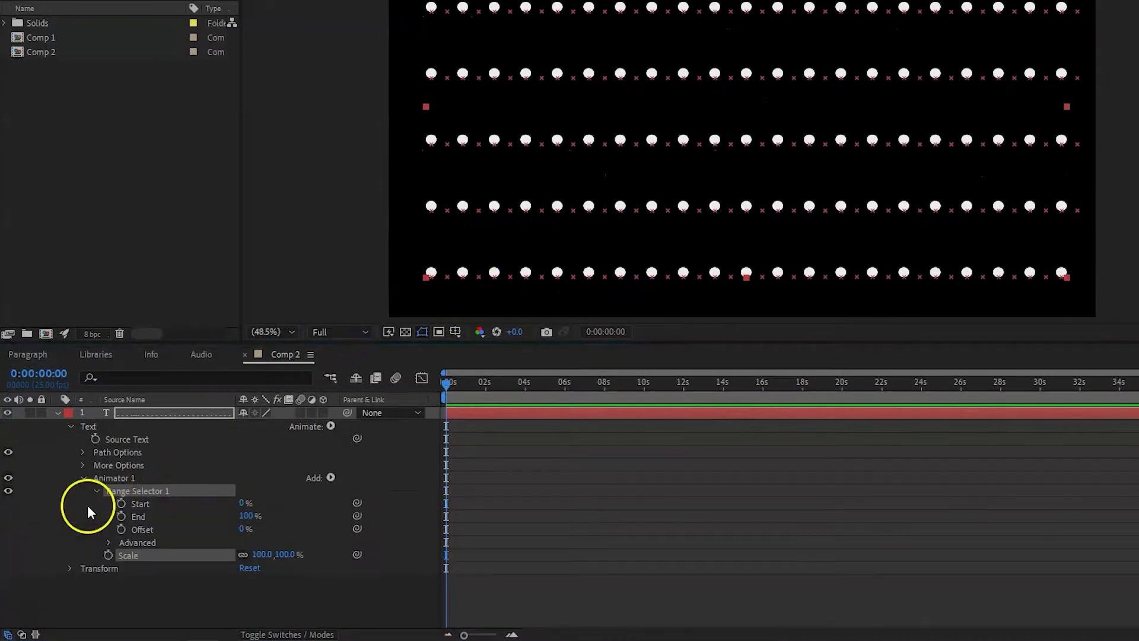
left_click(81, 465)
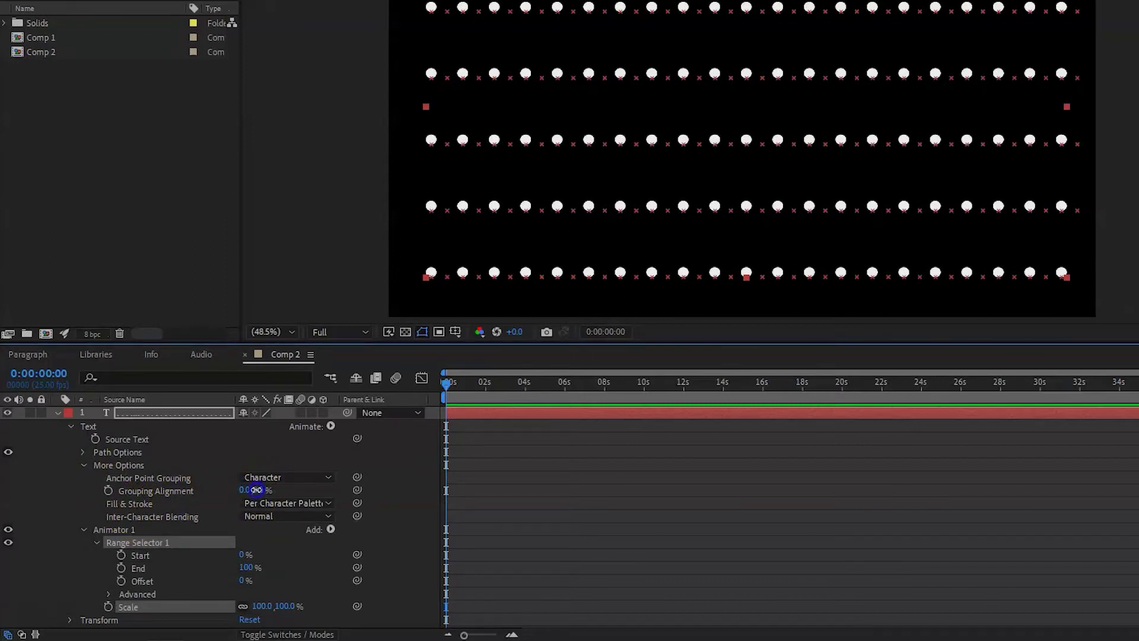
left_click_drag(253, 490, 252, 491)
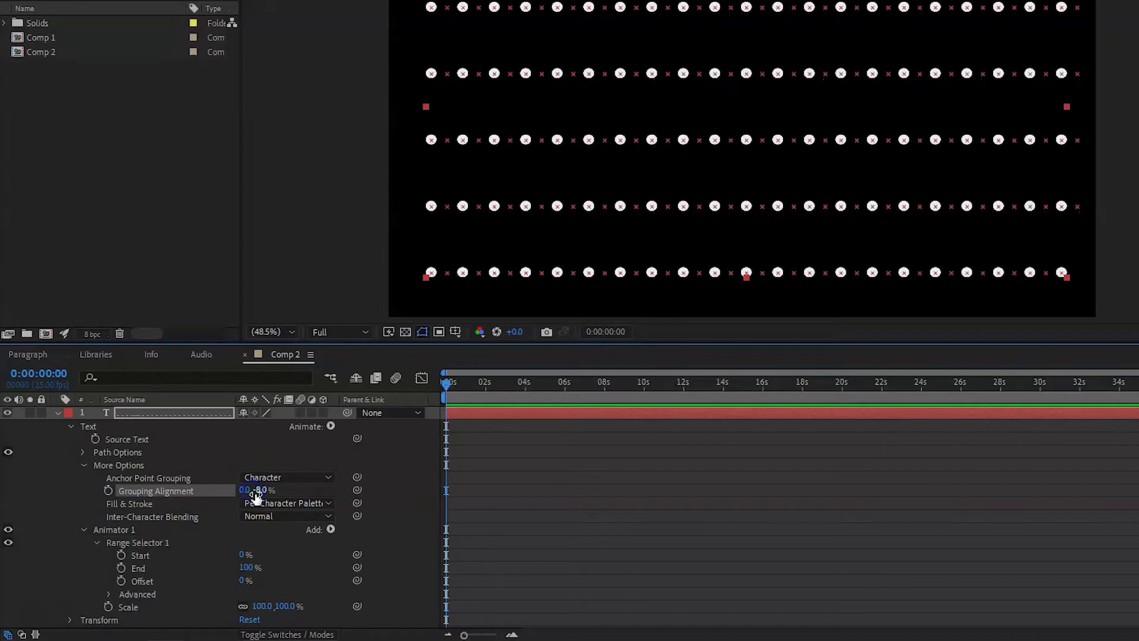
scroll(572, 207, "up", 3)
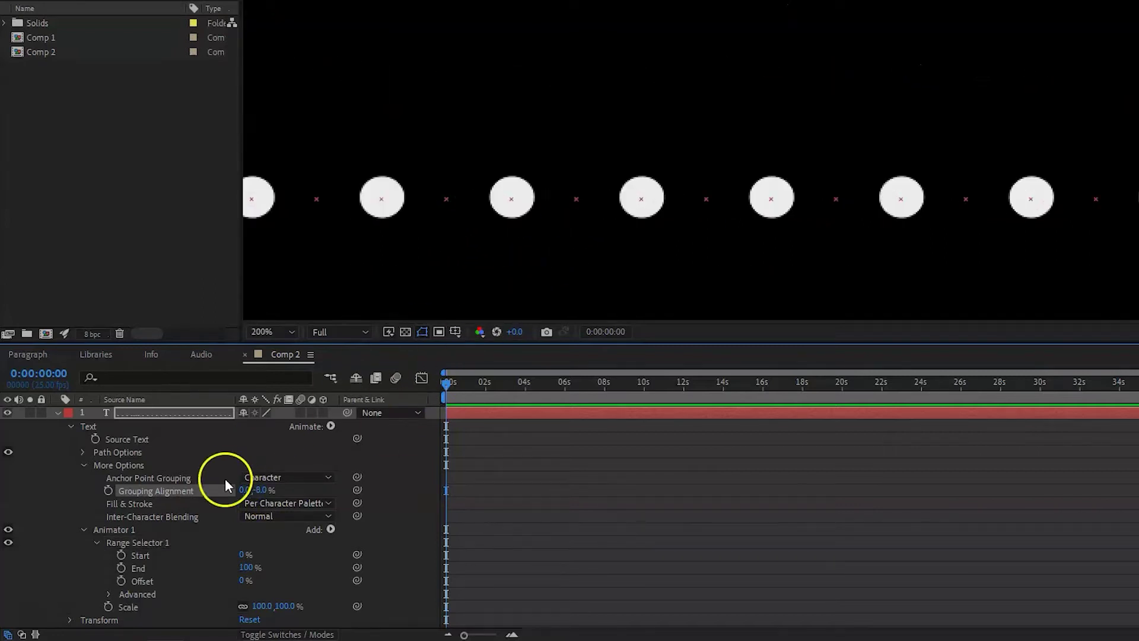
left_click_drag(266, 489, 273, 494)
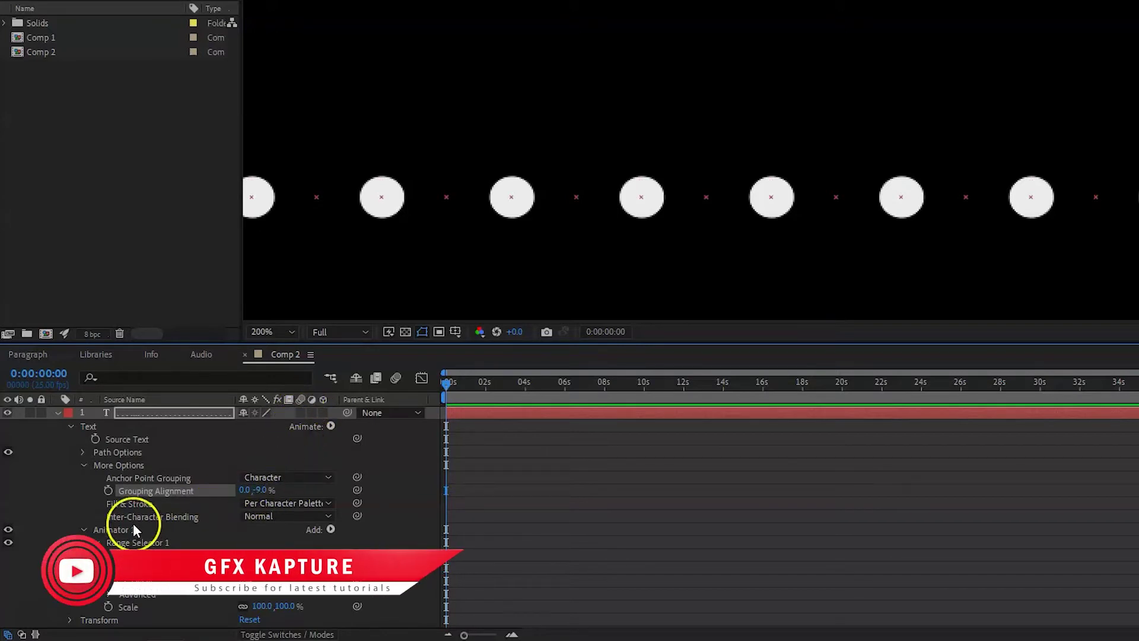
left_click(313, 503)
left_click(297, 520)
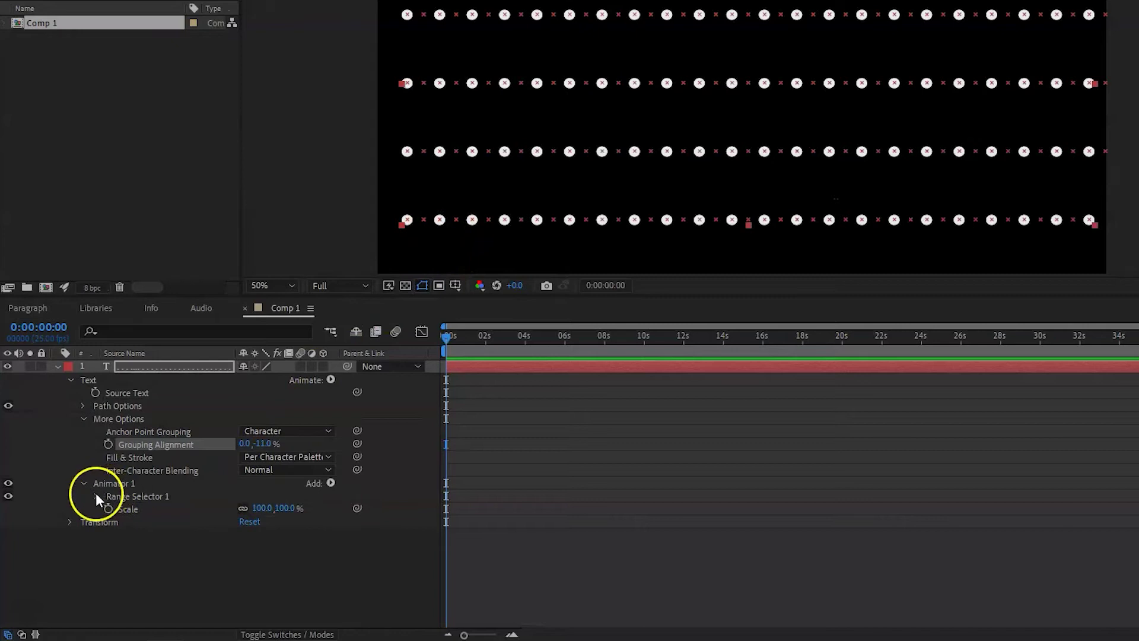
Set the text animator's Scale to 0%
left_click(260, 508)
type("0")
key("Return")
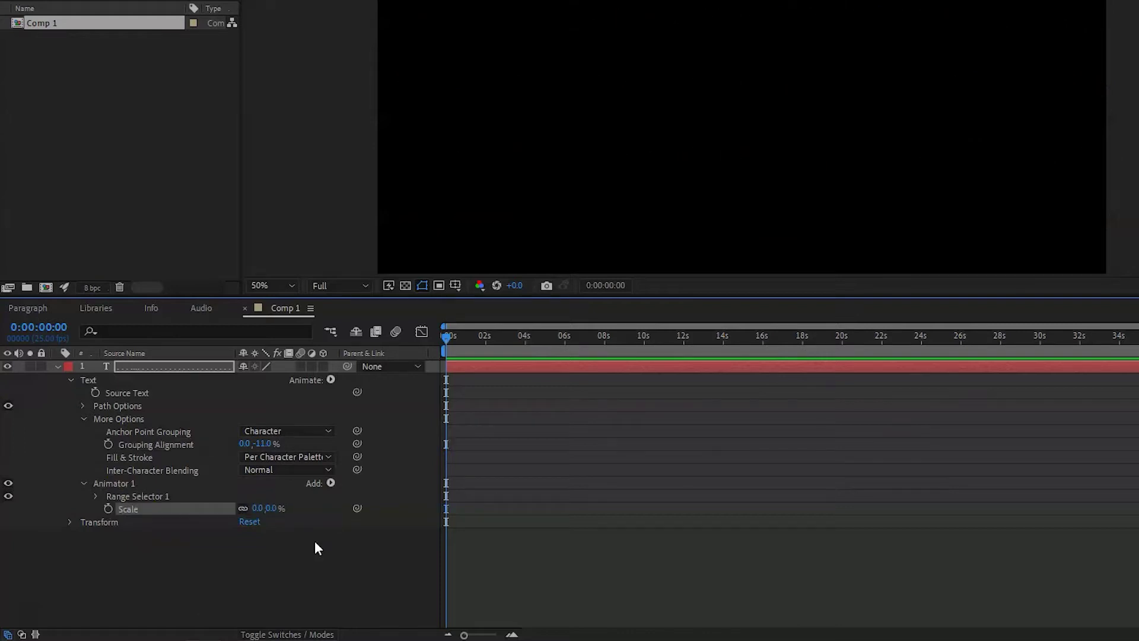
Replace the animator's Range Selector with a Wiggly Selector and preview the dot animation
left_click(121, 496)
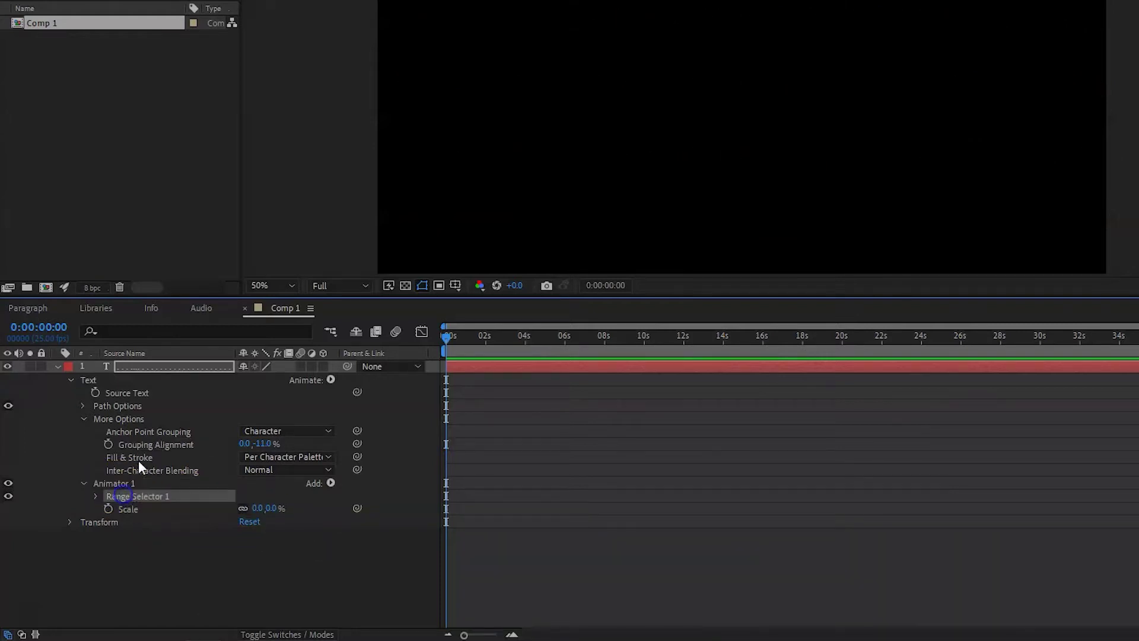
key("Delete")
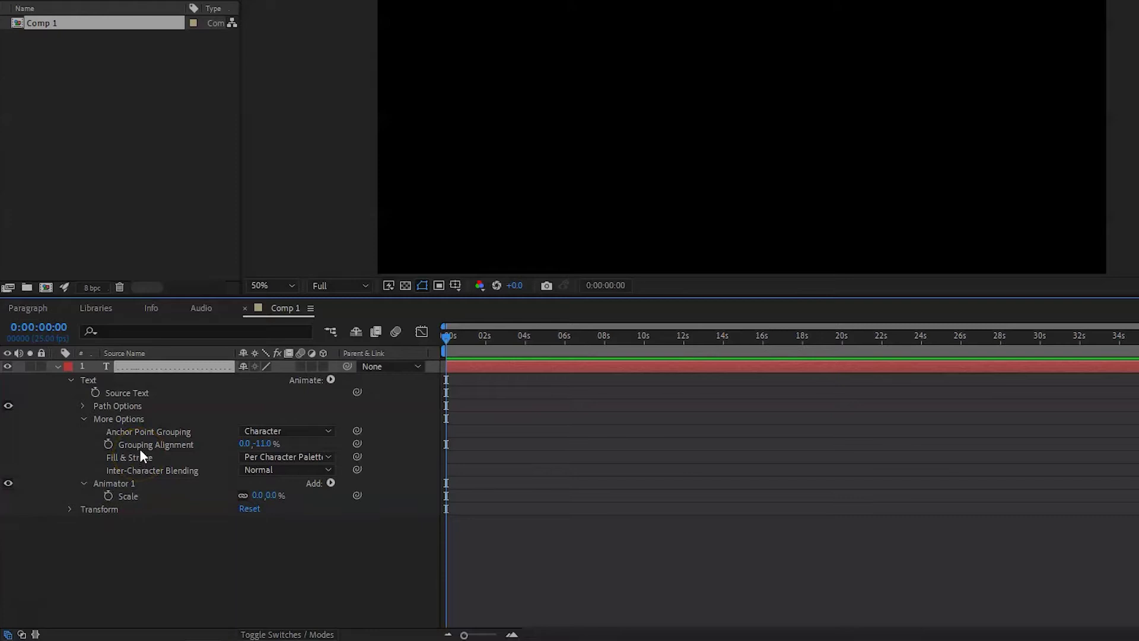
left_click(330, 483)
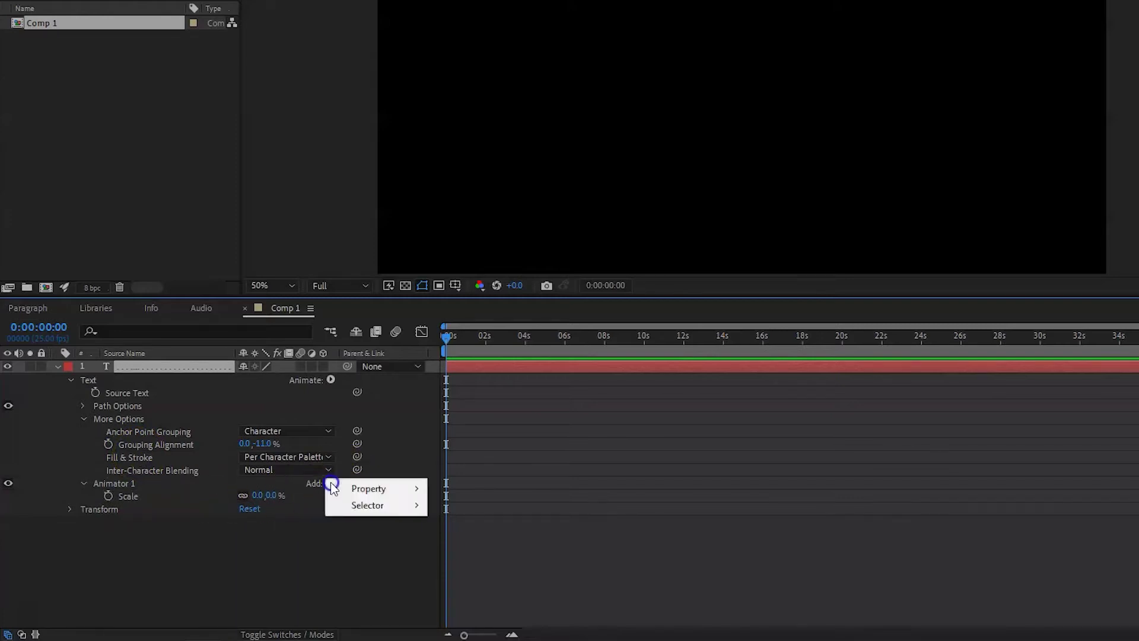
mouse_move(371, 507)
left_click(452, 524)
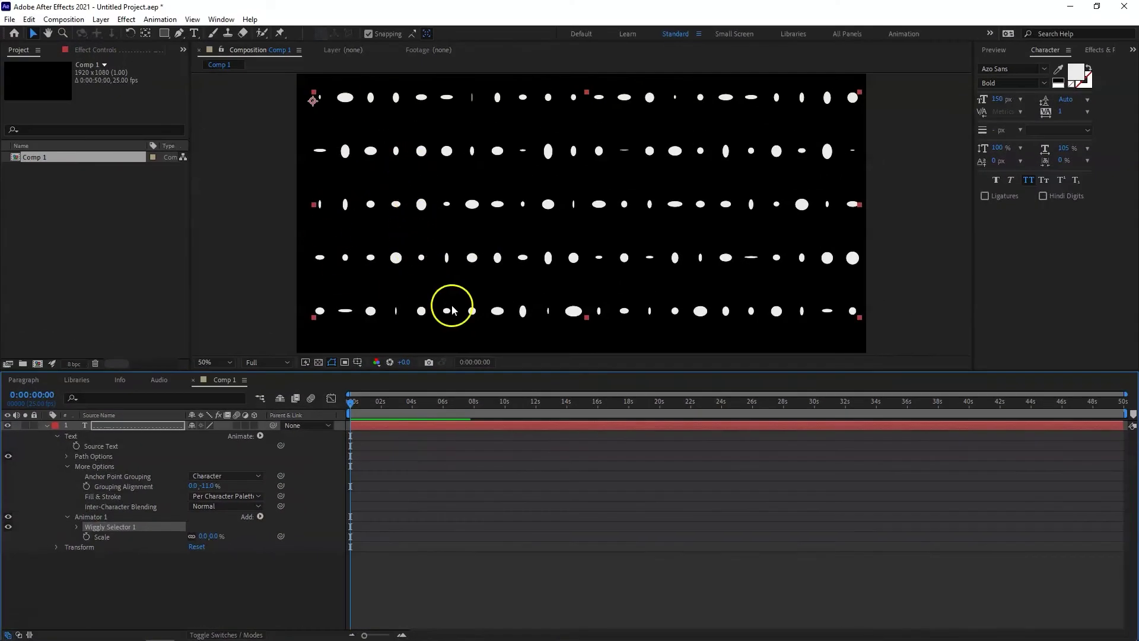
key("space")
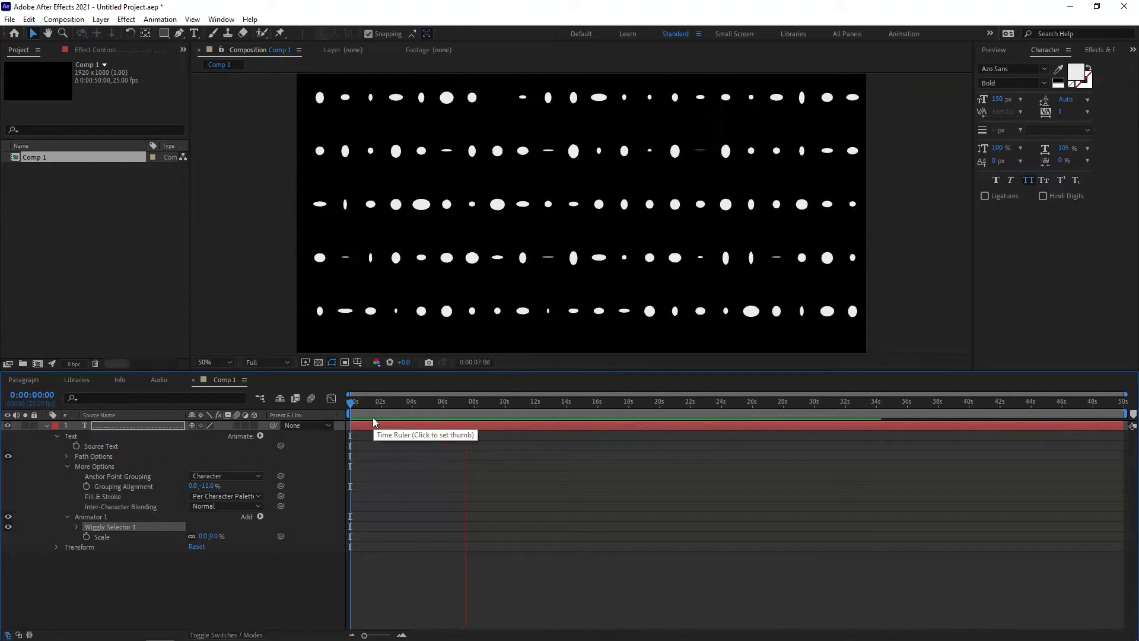
left_click(194, 594)
Create a deep blue 1920 × 1080 px solid and place it beneath the dots text layer
right_click(153, 586)
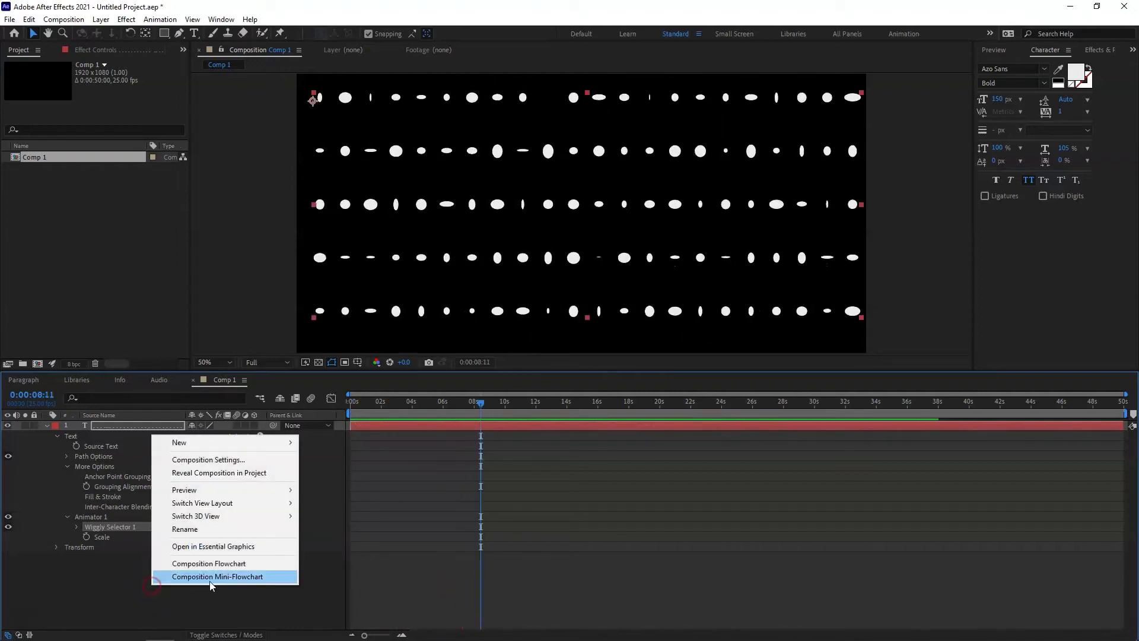
left_click(260, 445)
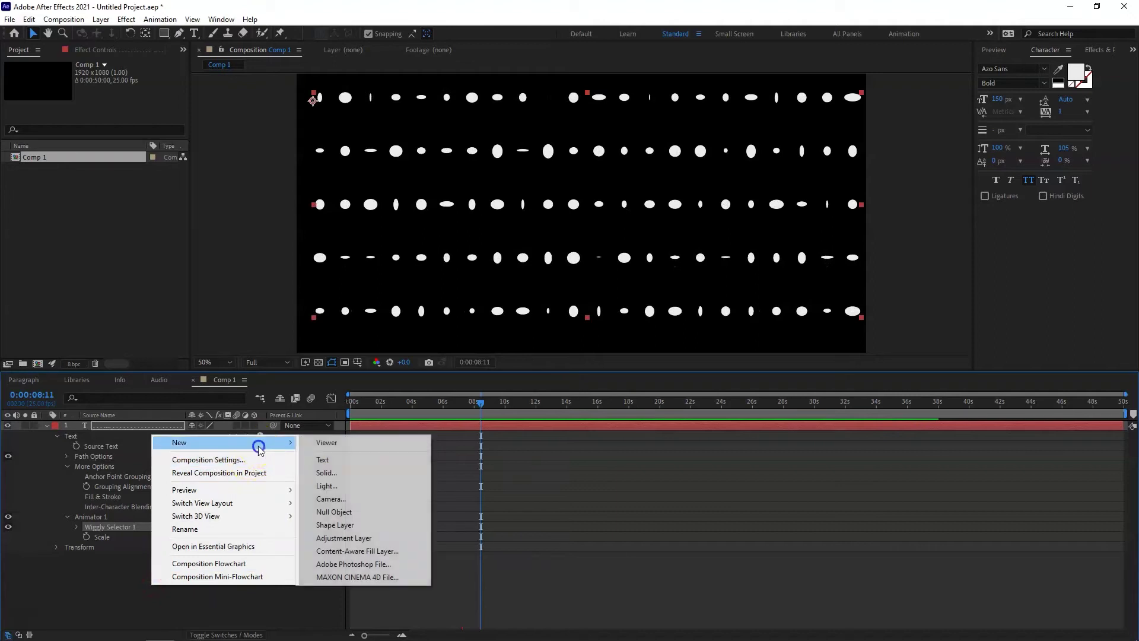
left_click(348, 474)
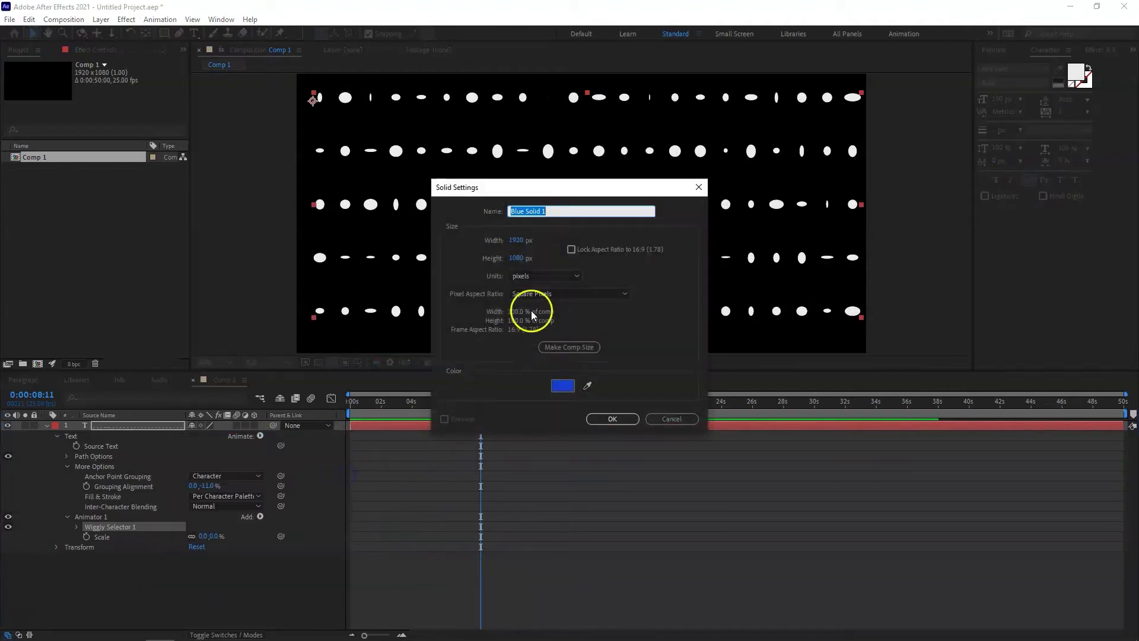
left_click(631, 418)
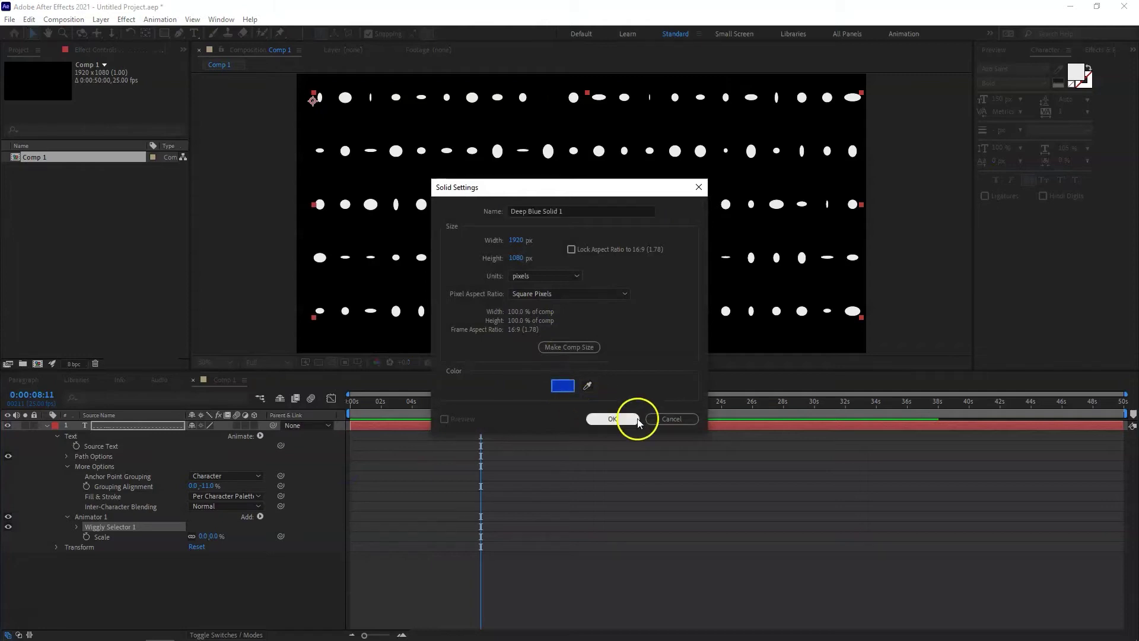
left_click_drag(147, 422, 129, 576)
left_click(120, 544)
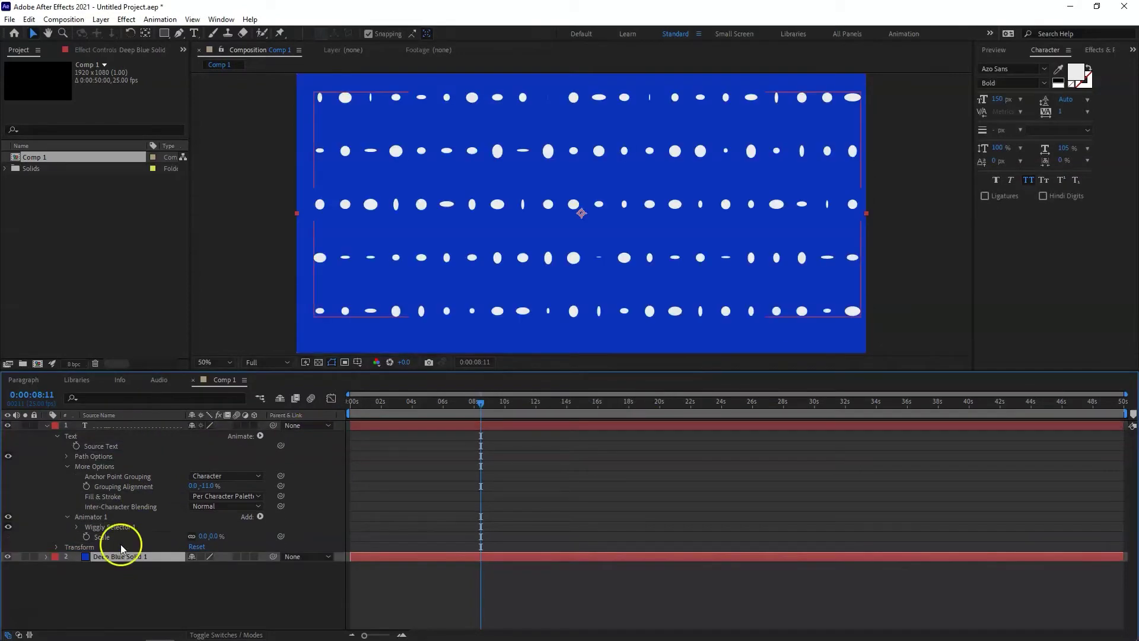
Preview the wiggling dots over the blue background from near the start of the composition
left_click(383, 401)
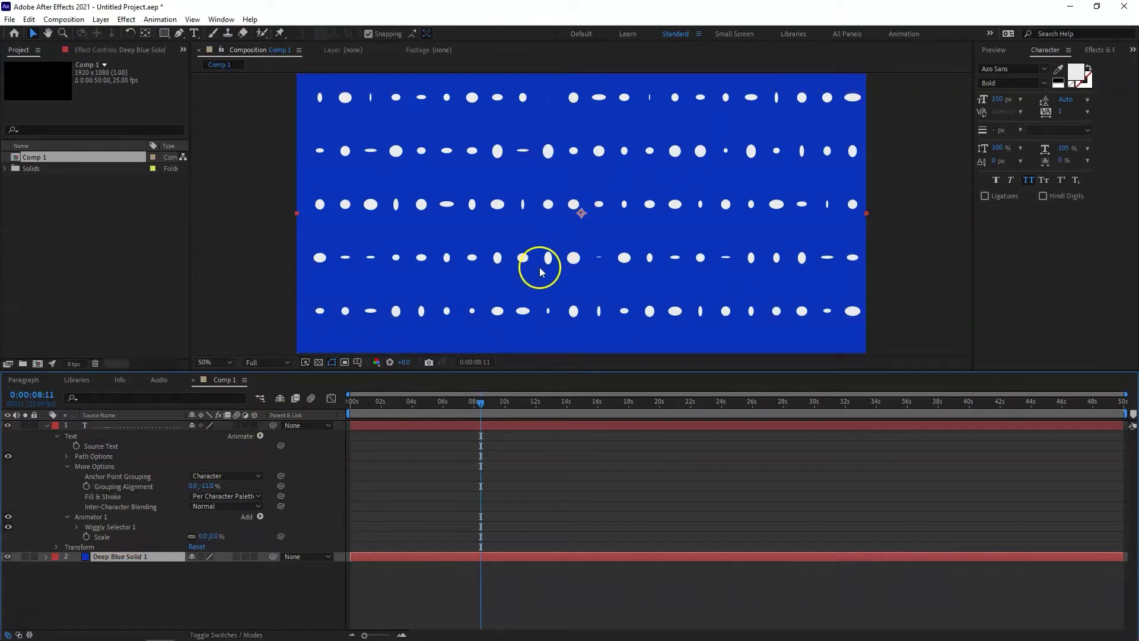
left_click(365, 400)
key("space")
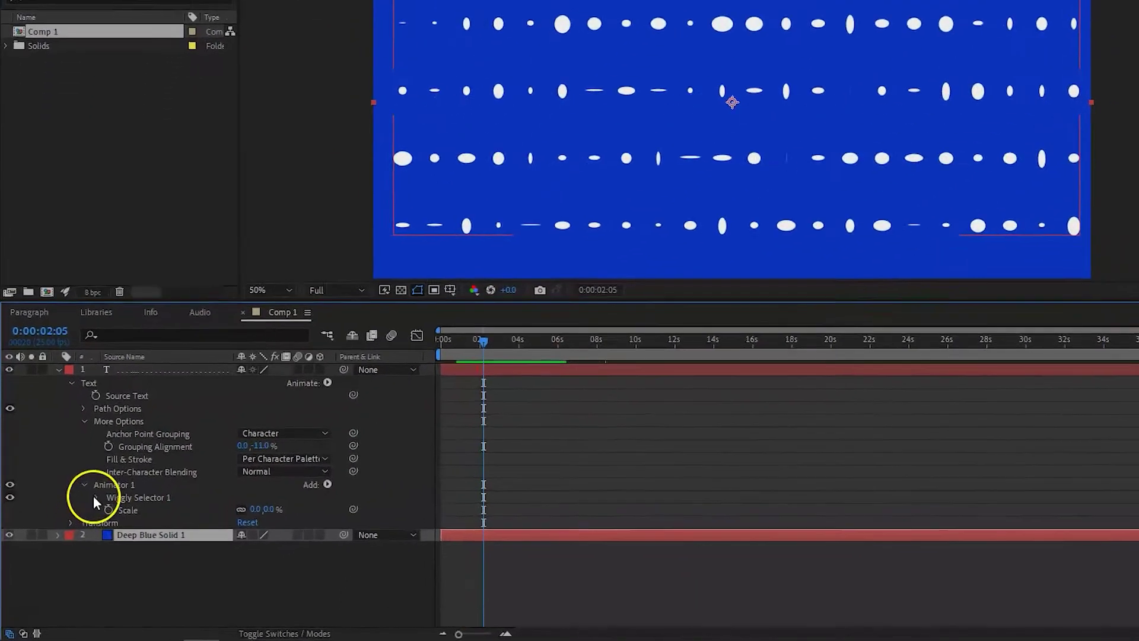
Turn on Lock Dimensions for the Wiggly Selector and preview the dots from the start
left_click(77, 527)
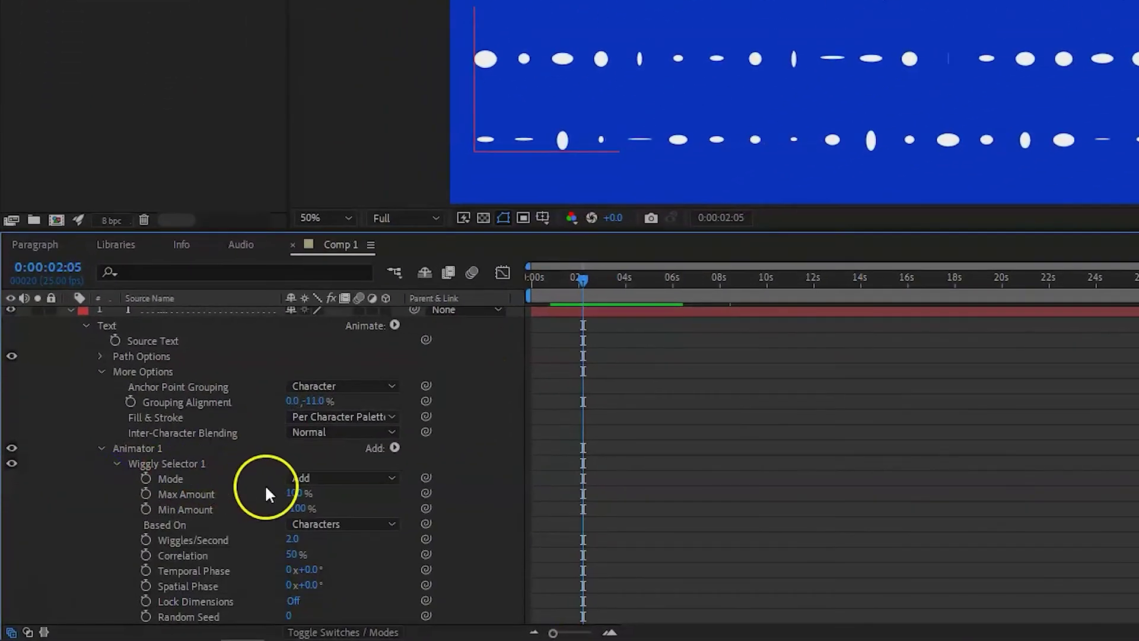
scroll(256, 494, "down", 3)
left_click(293, 555)
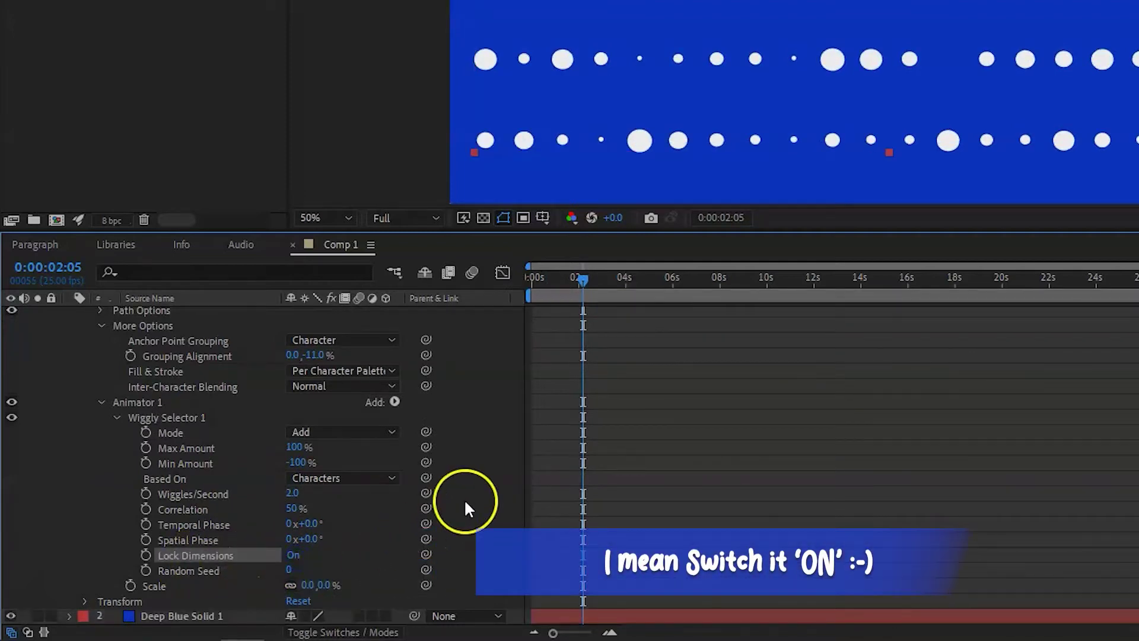
left_click(538, 277)
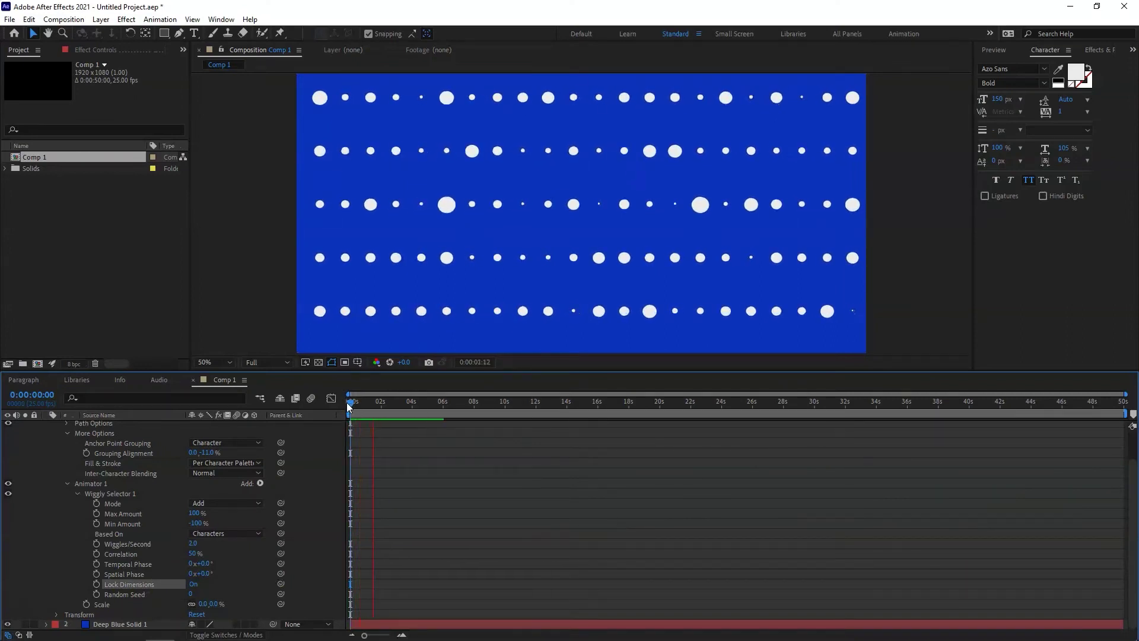
key("space")
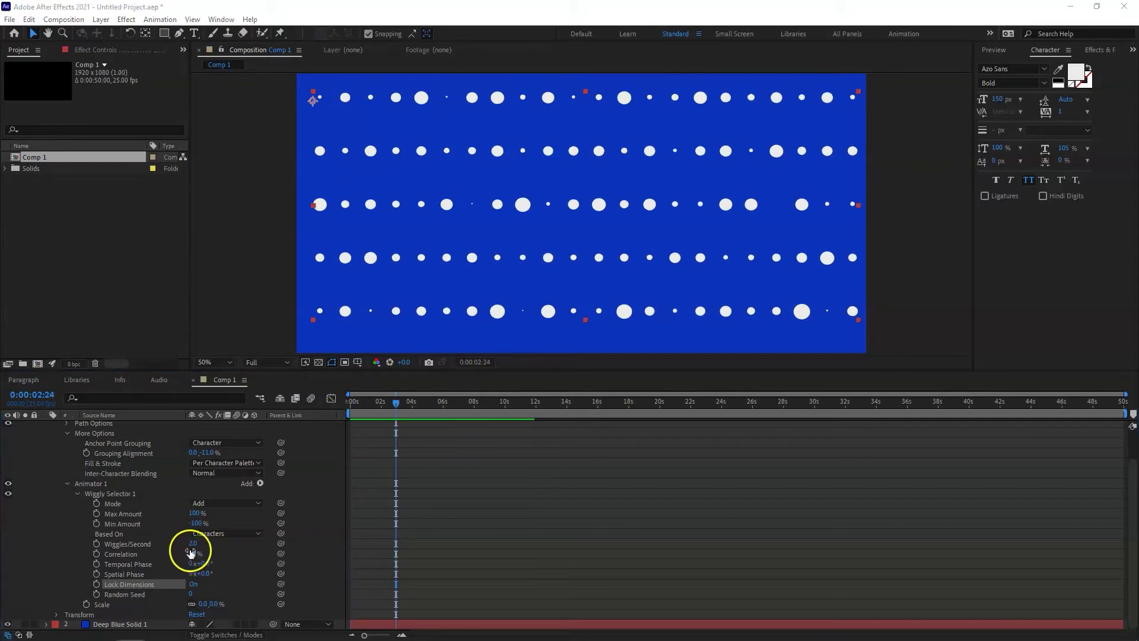
Set the Wiggly Selector's Correlation to 0% and preview the animation from the start
left_click_drag(191, 554, 165, 552)
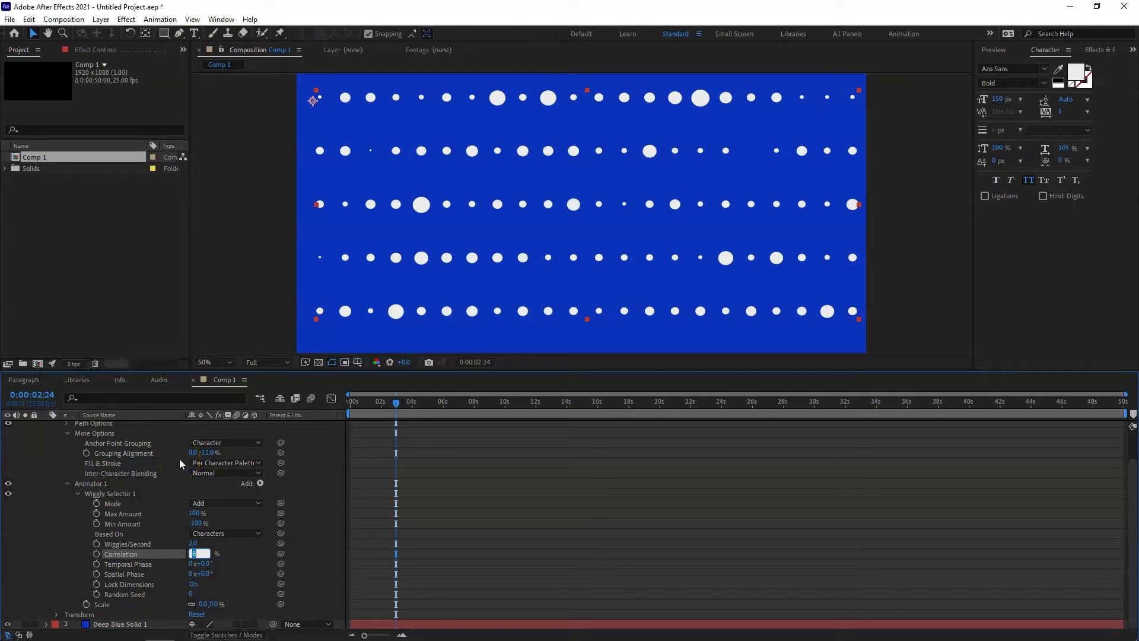
type("0")
key("Return")
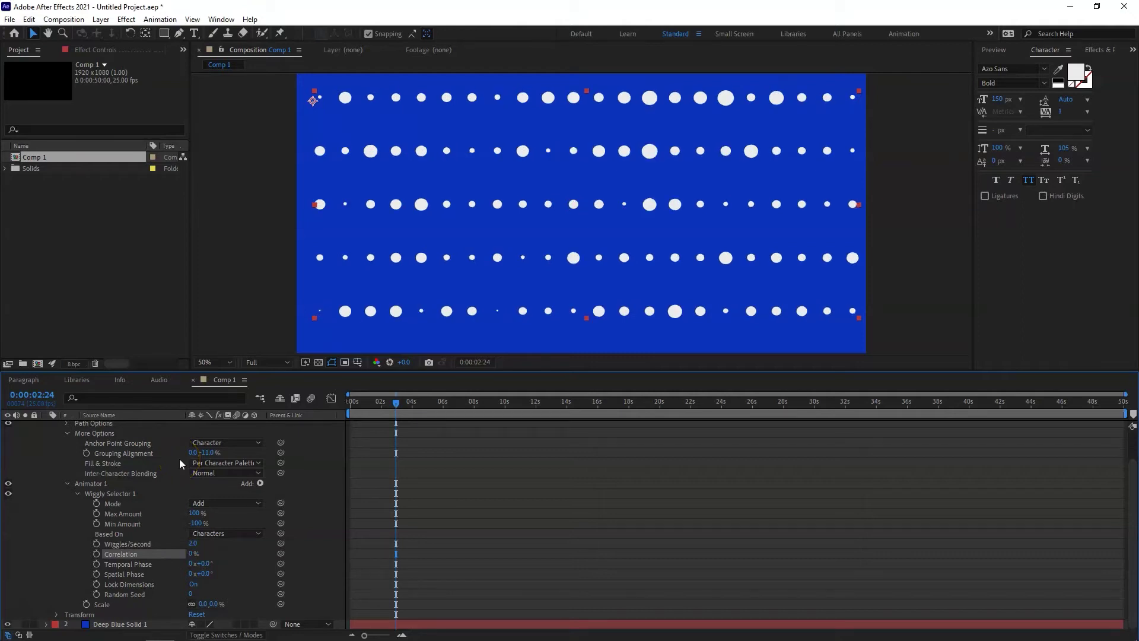
left_click_drag(368, 400, 333, 400)
key("space")
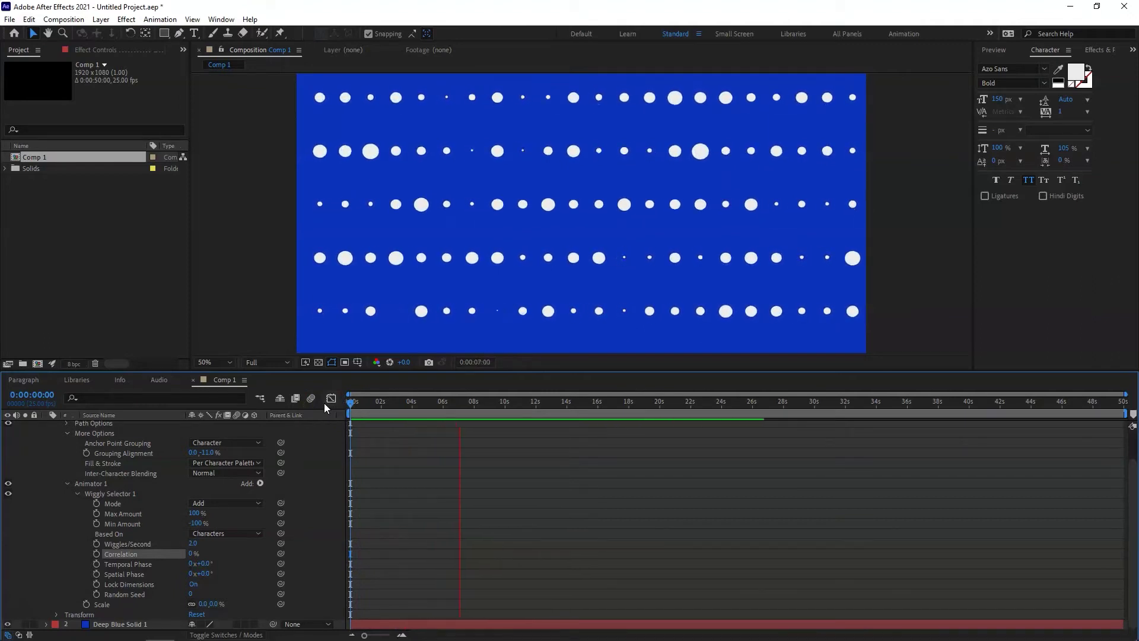
left_click(542, 335)
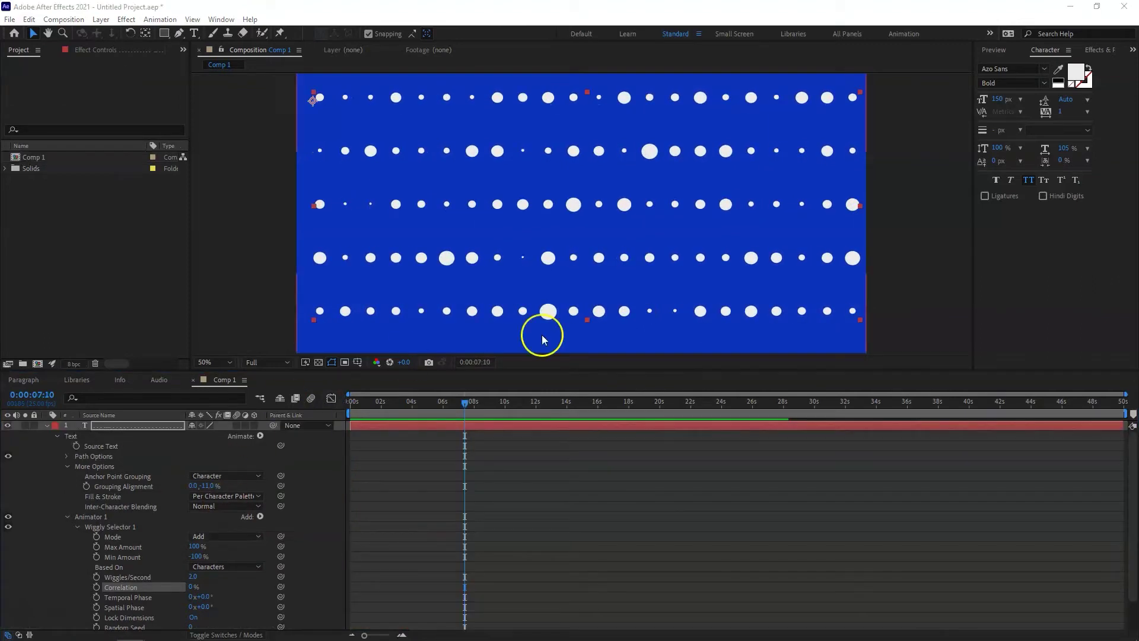
Find the Echo effect and apply it to the dots text layer
left_click(1098, 49)
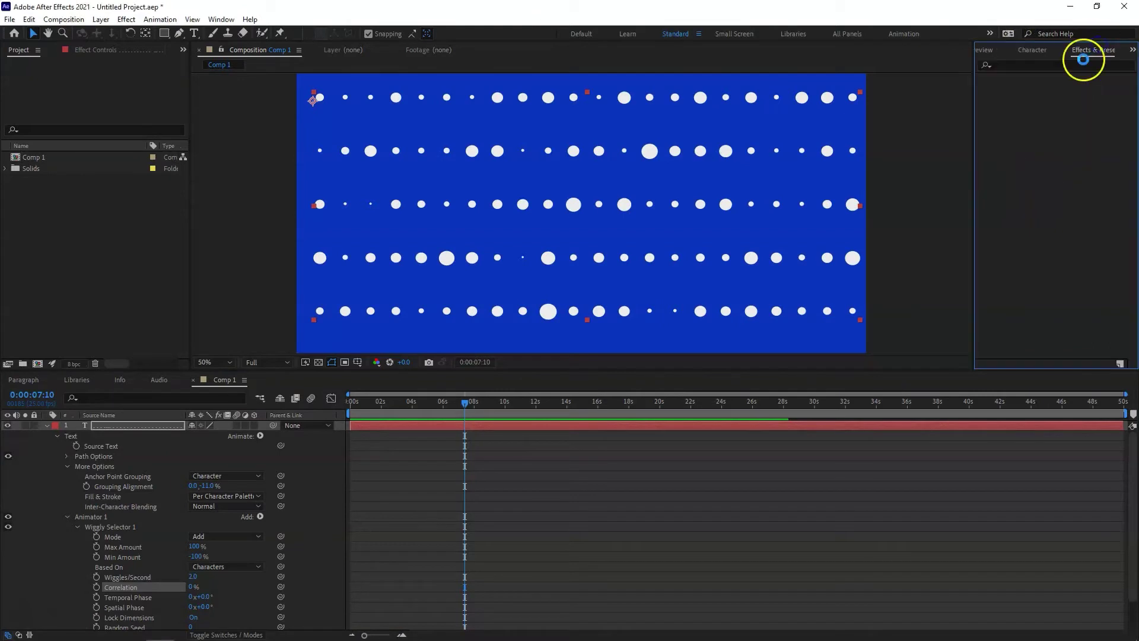
left_click(1052, 65)
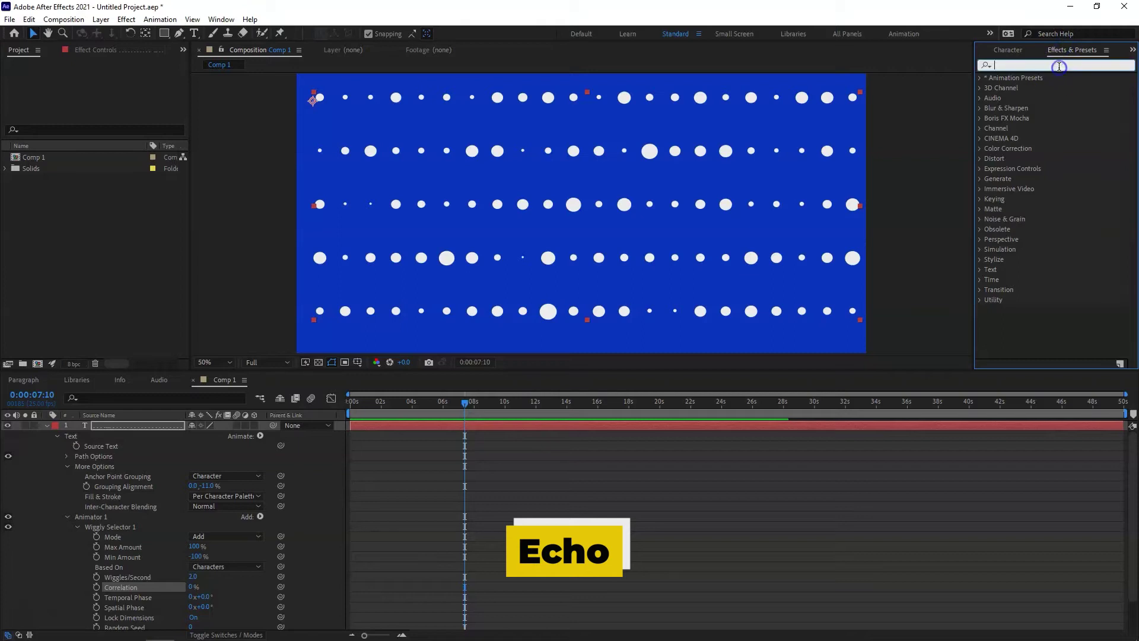
type("echo")
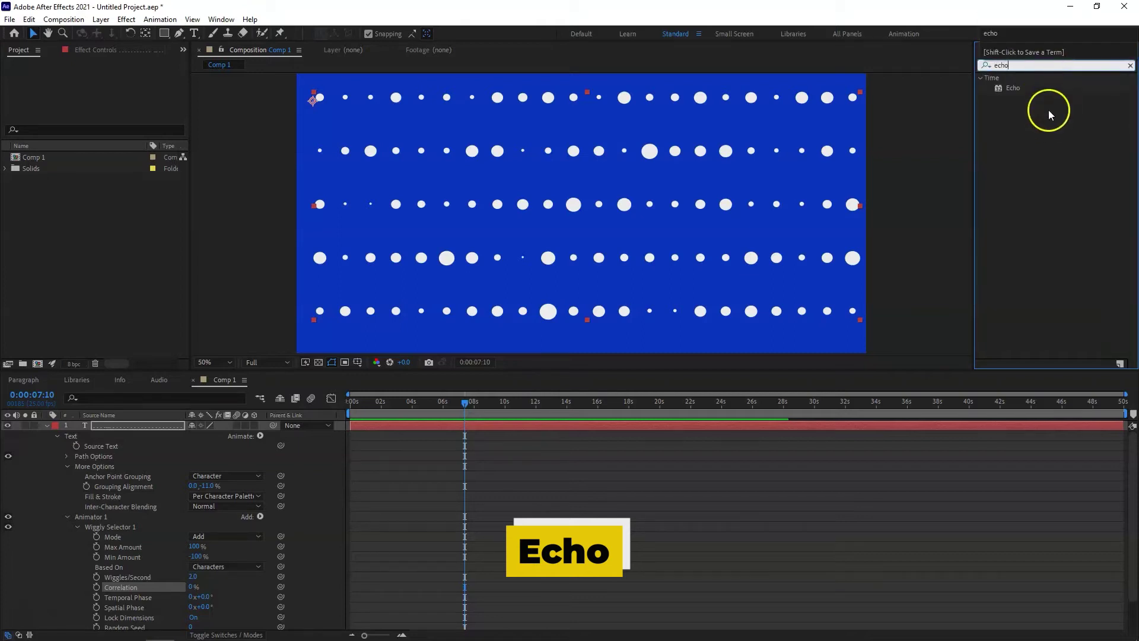
left_click(1018, 88)
left_click_drag(1030, 90, 519, 180)
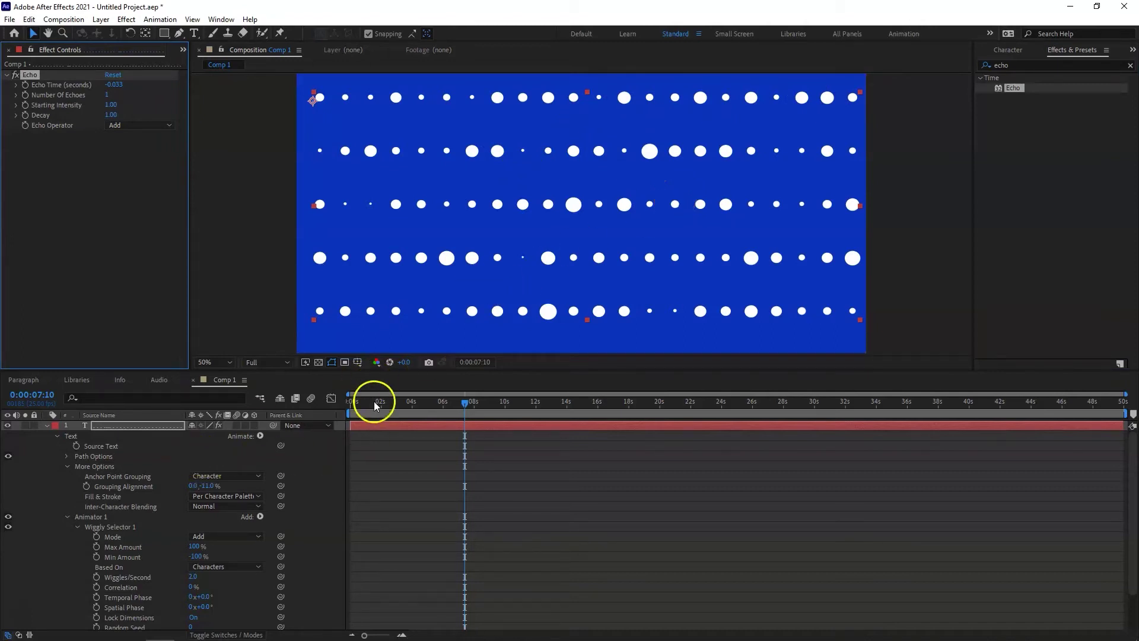
Preview the dots with the Echo effect from the start of the composition
key("Home")
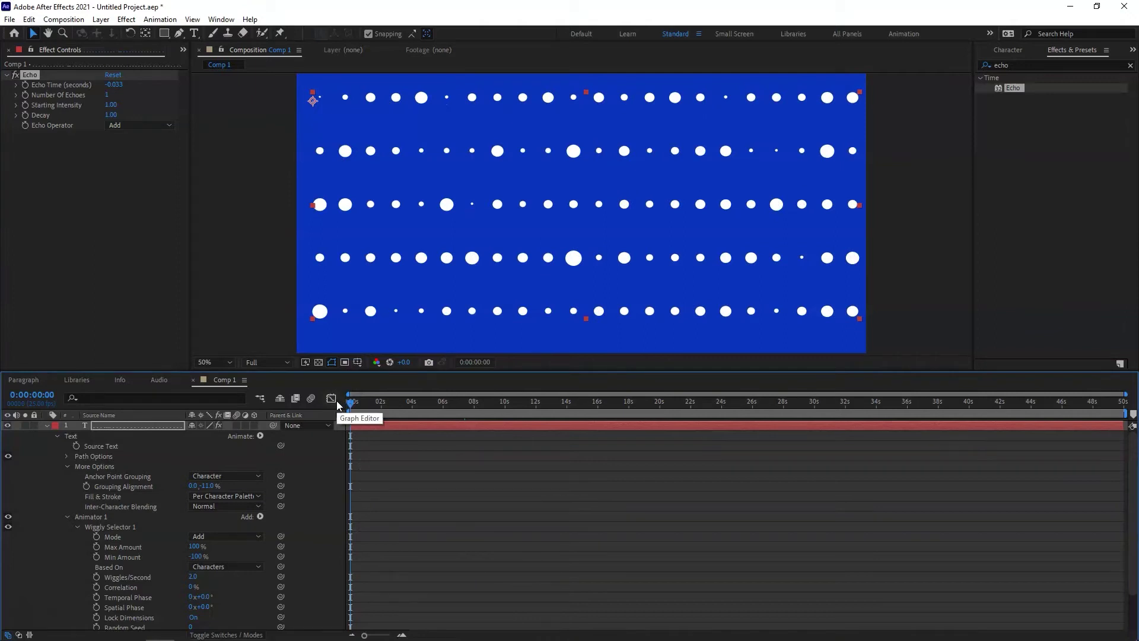
key("space")
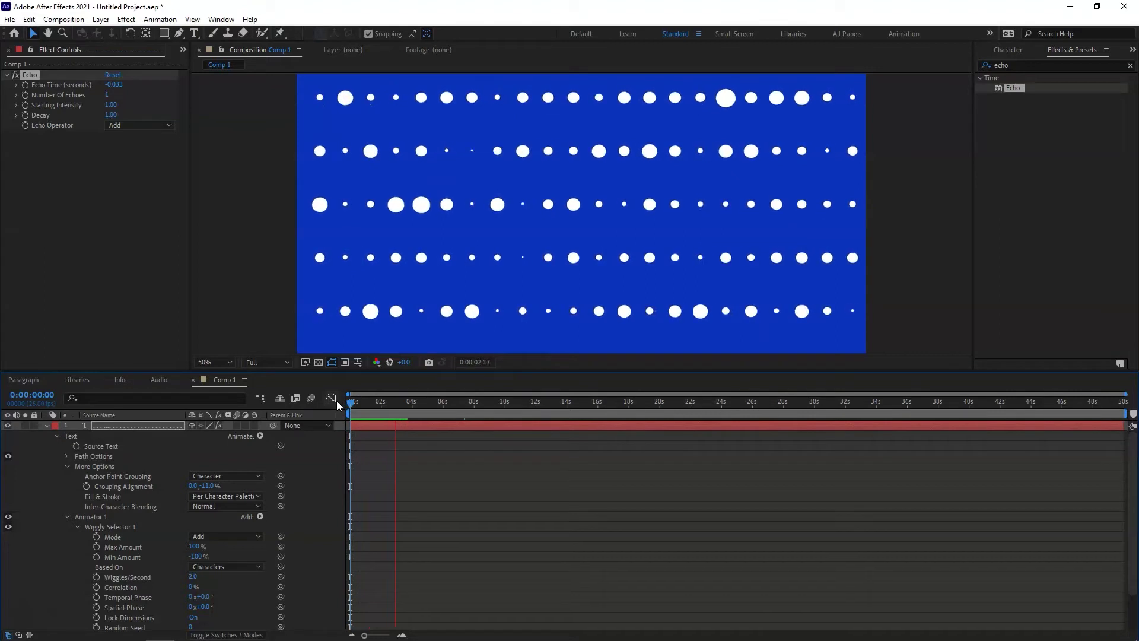
key("space")
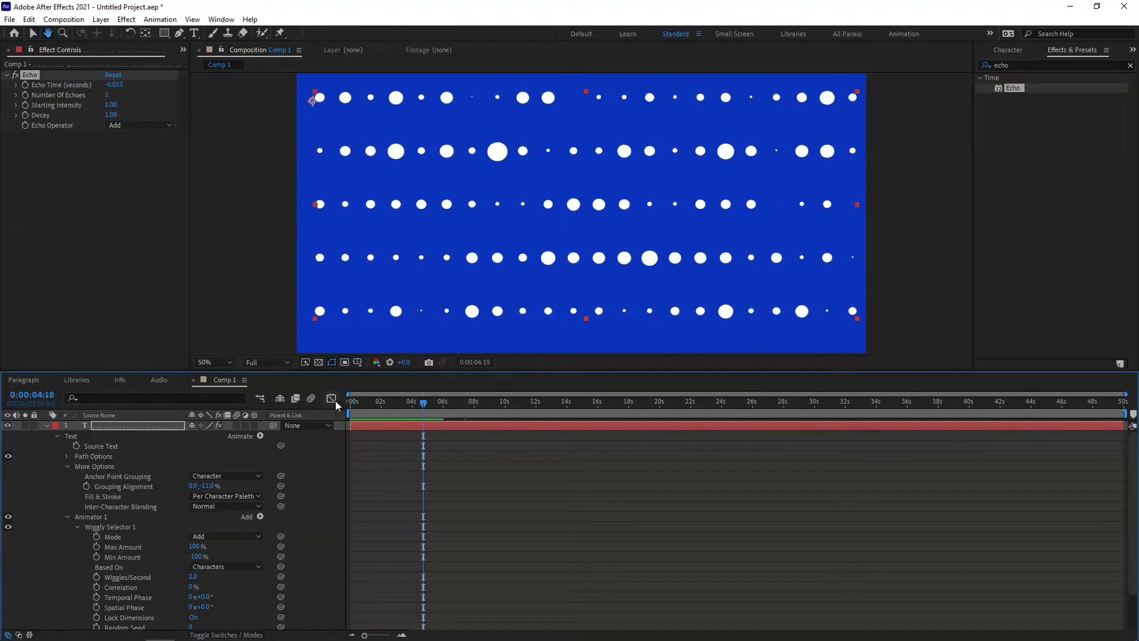
Set the Echo effect's Echo Time to 0.5 seconds and preview the animation from near the start
left_click(114, 84)
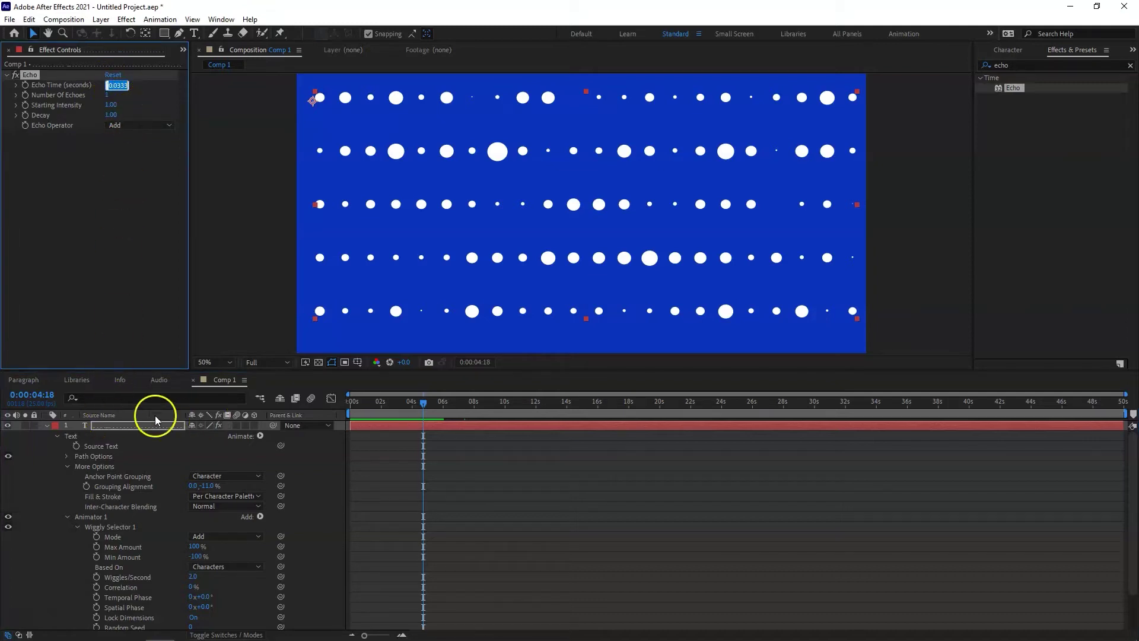
left_click(114, 85)
key("Return")
left_click(361, 397)
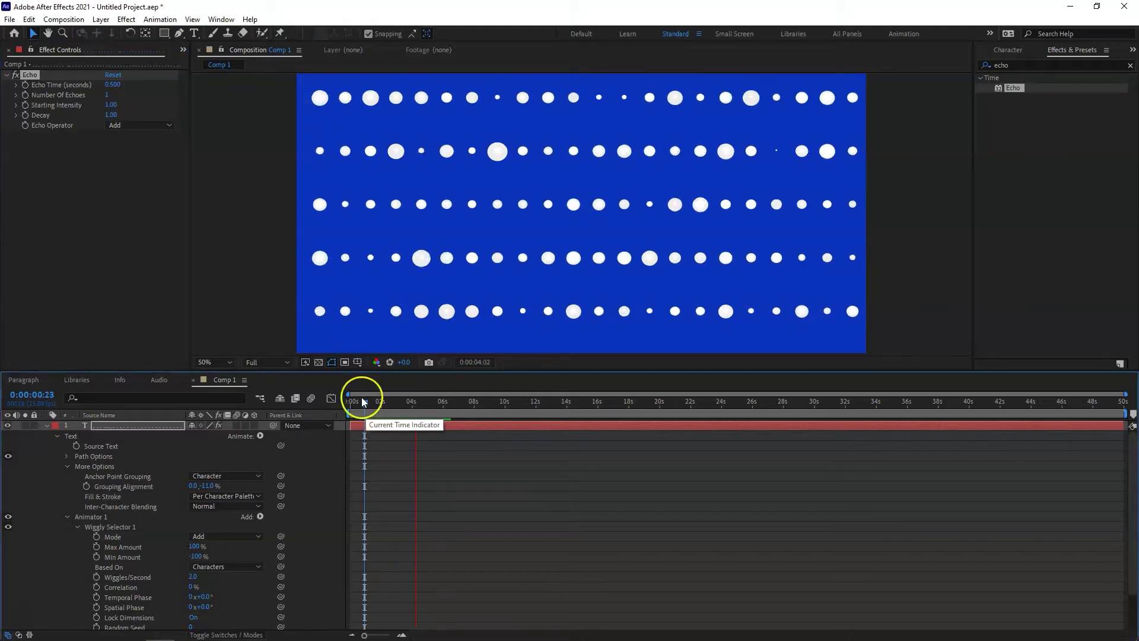
key("space")
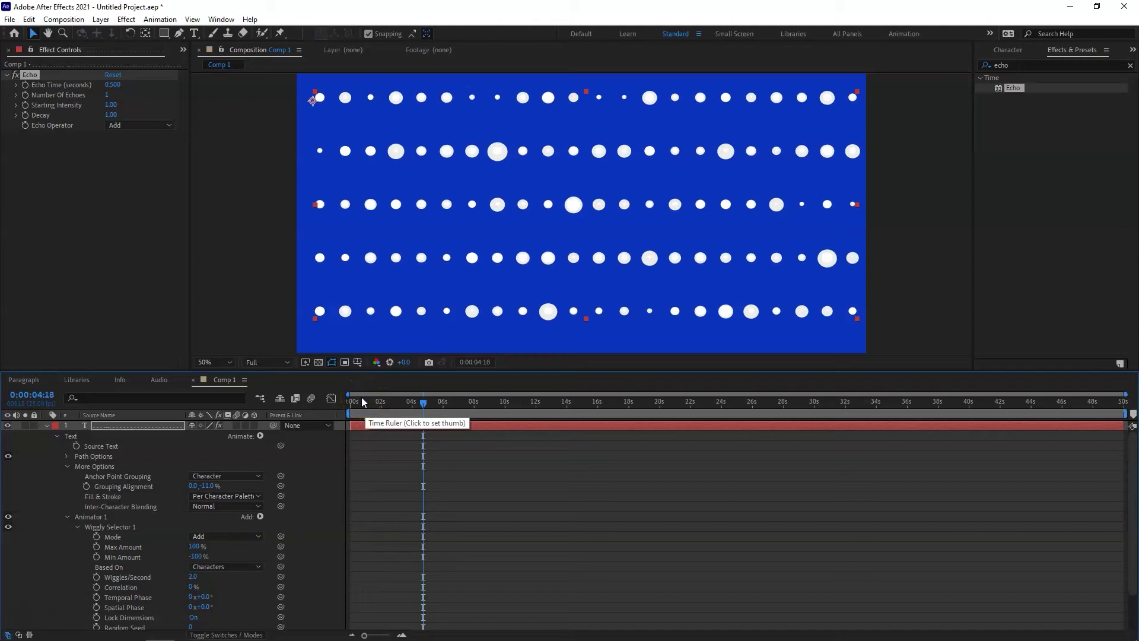
left_click(360, 391)
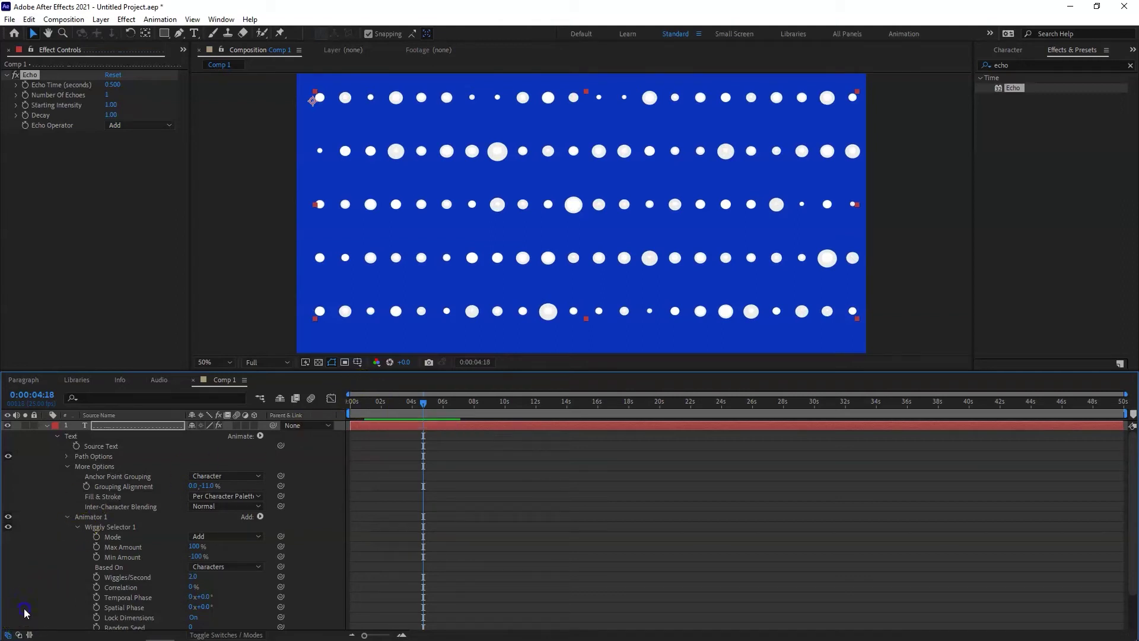
Find the Set Matte effect and apply it to the dots text layer
left_click(985, 69)
key("BackSpace")
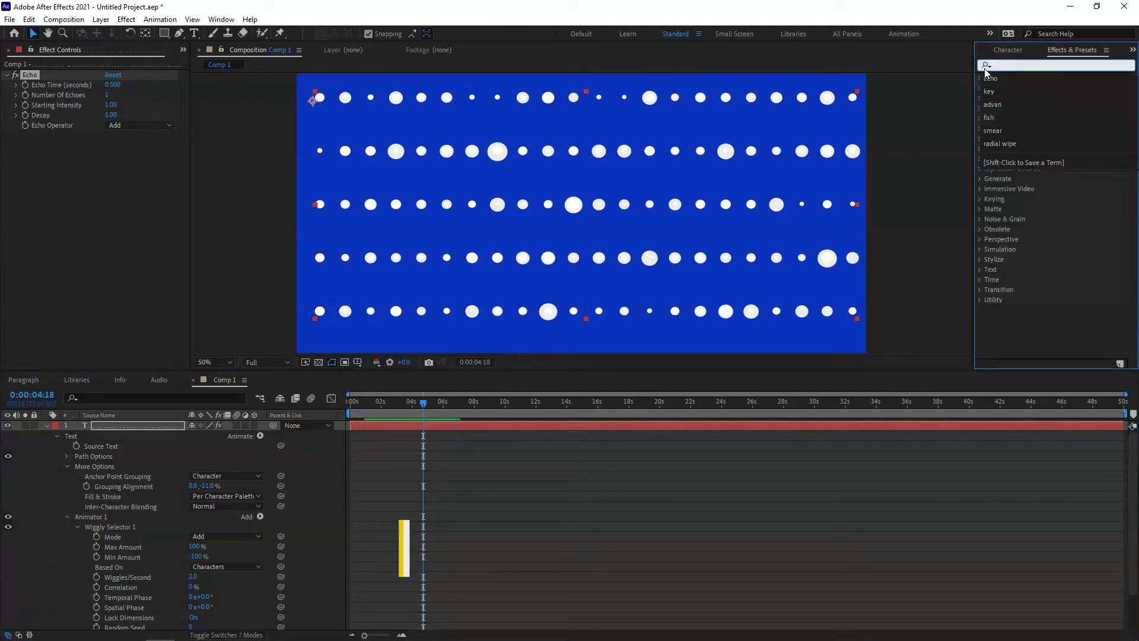
type("set matte")
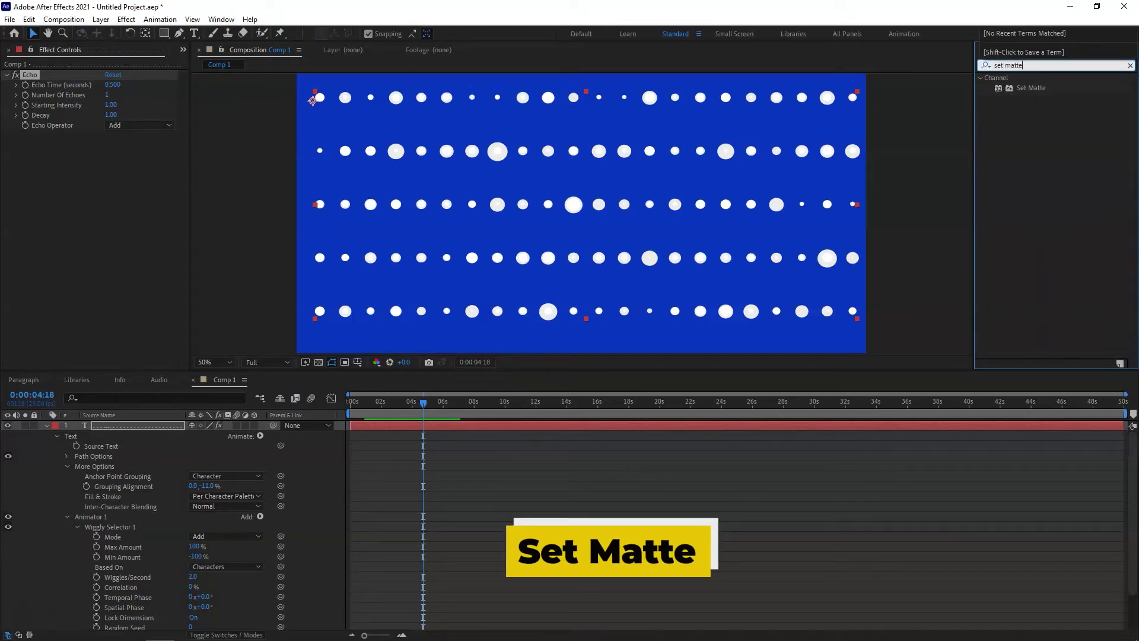
left_click(1022, 88)
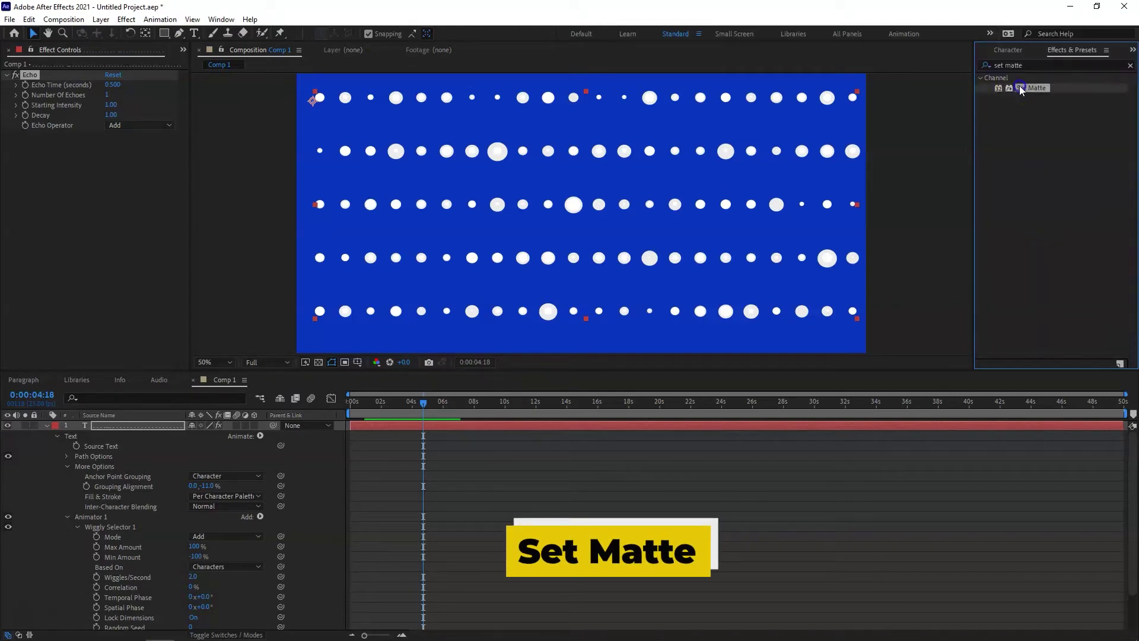
left_click_drag(1043, 89, 513, 137)
left_click_drag(542, 186, 542, 187)
left_click(191, 254)
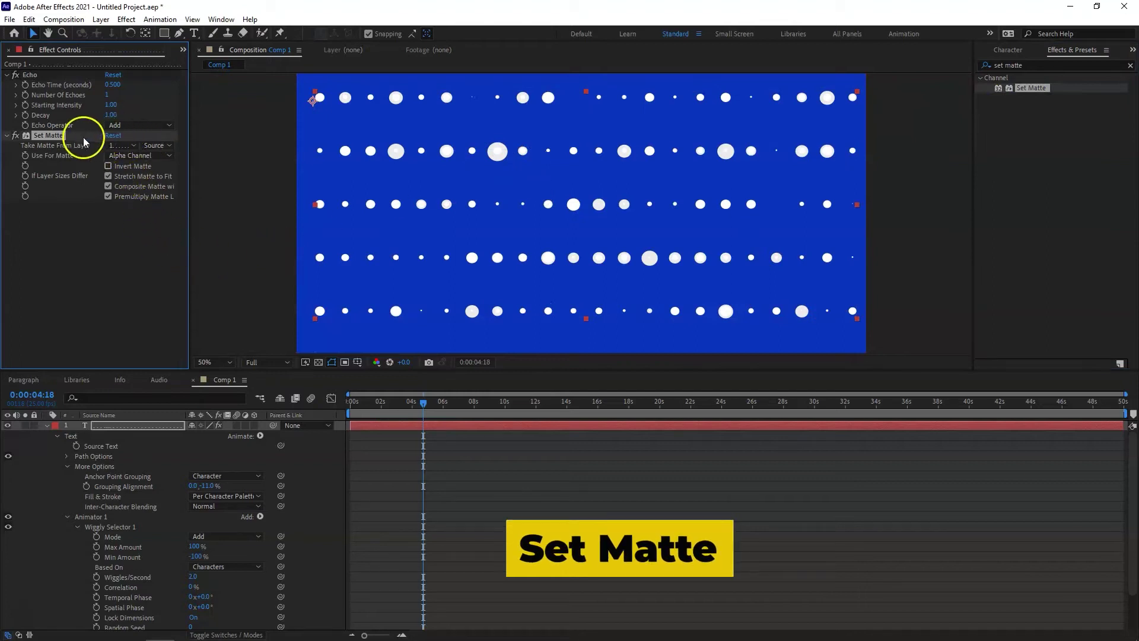
Turn on Invert Matte in the Set Matte effect and preview the animation from the start
left_click(108, 166)
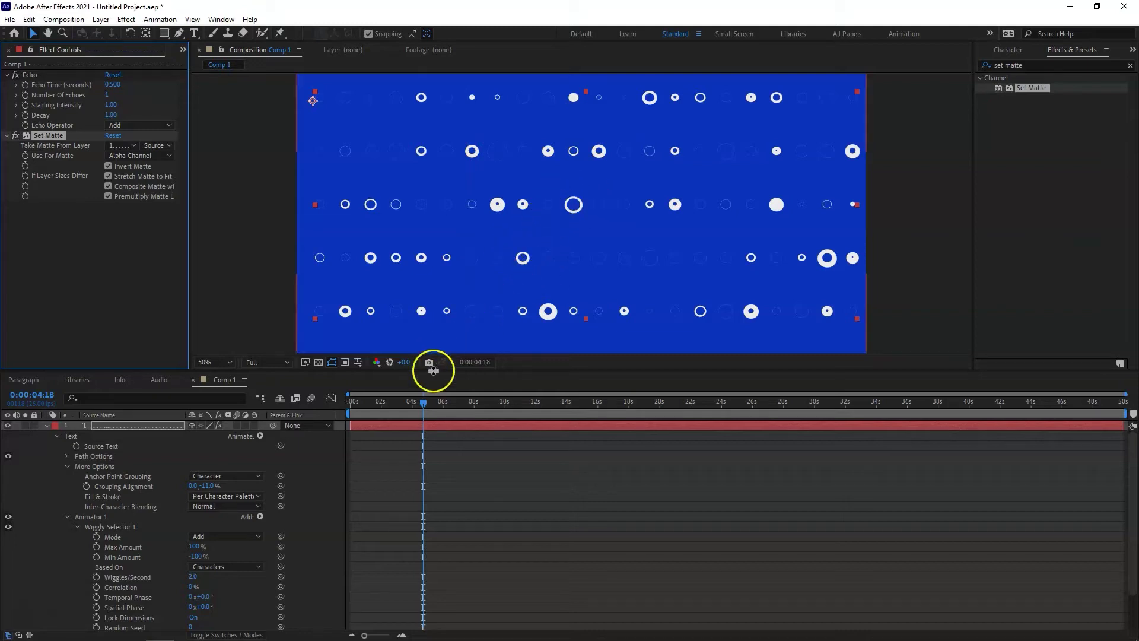
left_click_drag(423, 401, 342, 411)
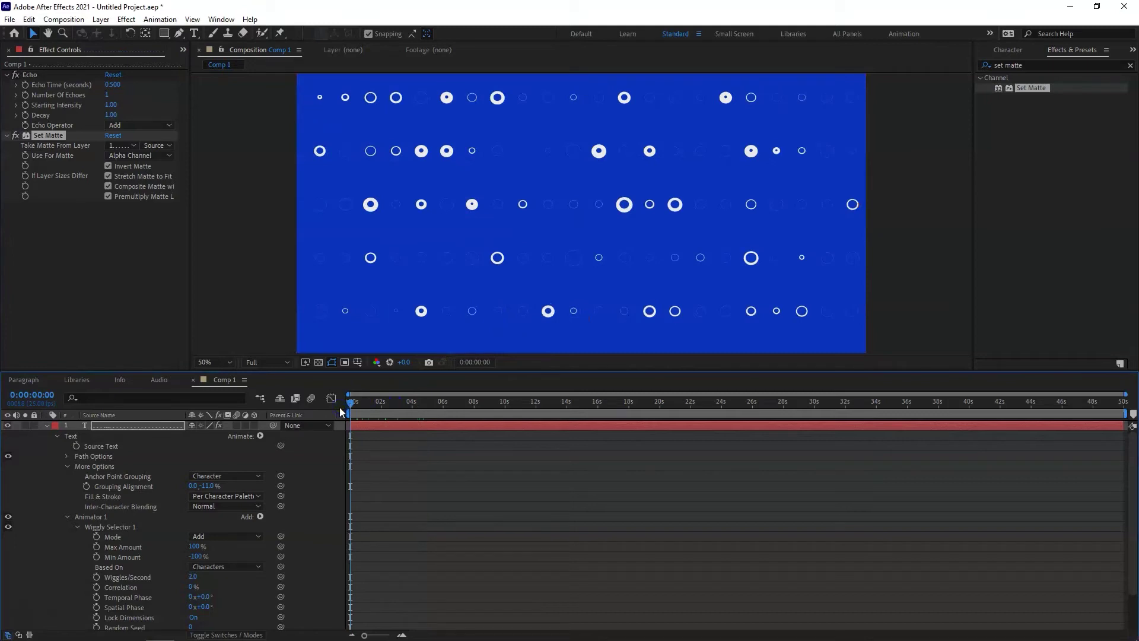
key("space")
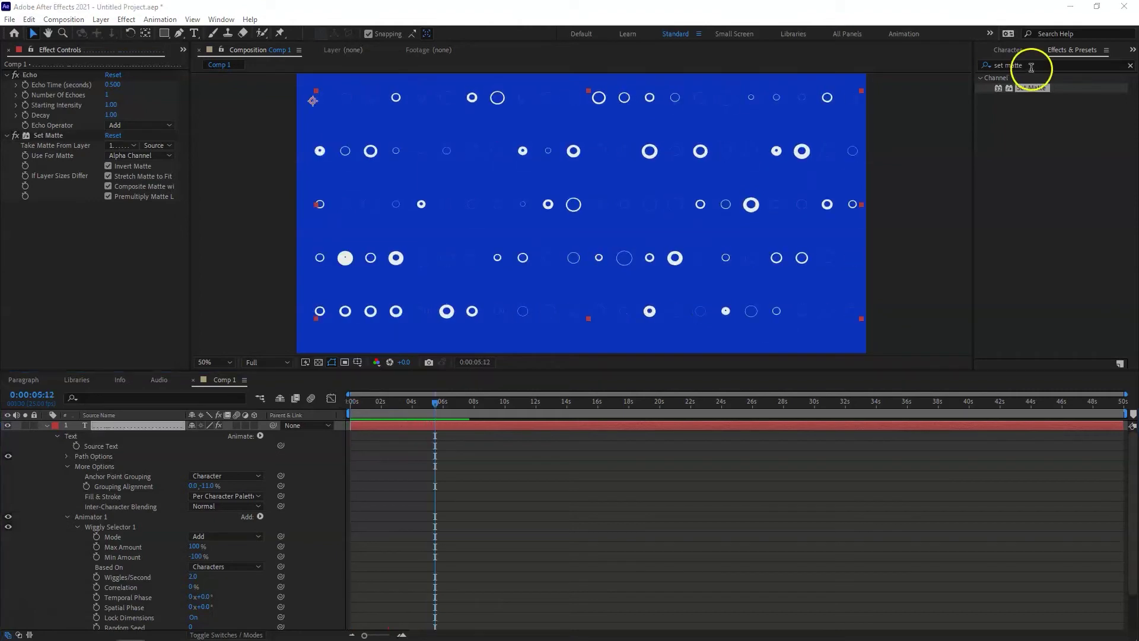
Find the Simple Choker effect and apply it to the dots text layer
left_click_drag(1032, 67, 931, 63)
key("BackSpace")
type("simple cho")
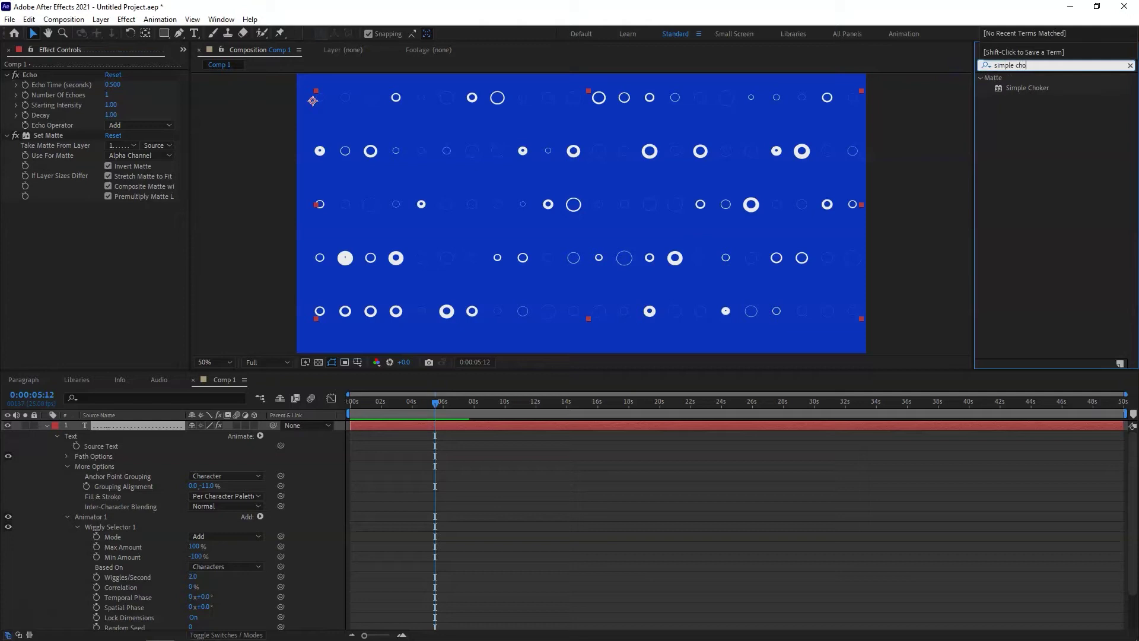
left_click(1008, 89)
left_click_drag(1009, 97, 196, 249)
key("Return")
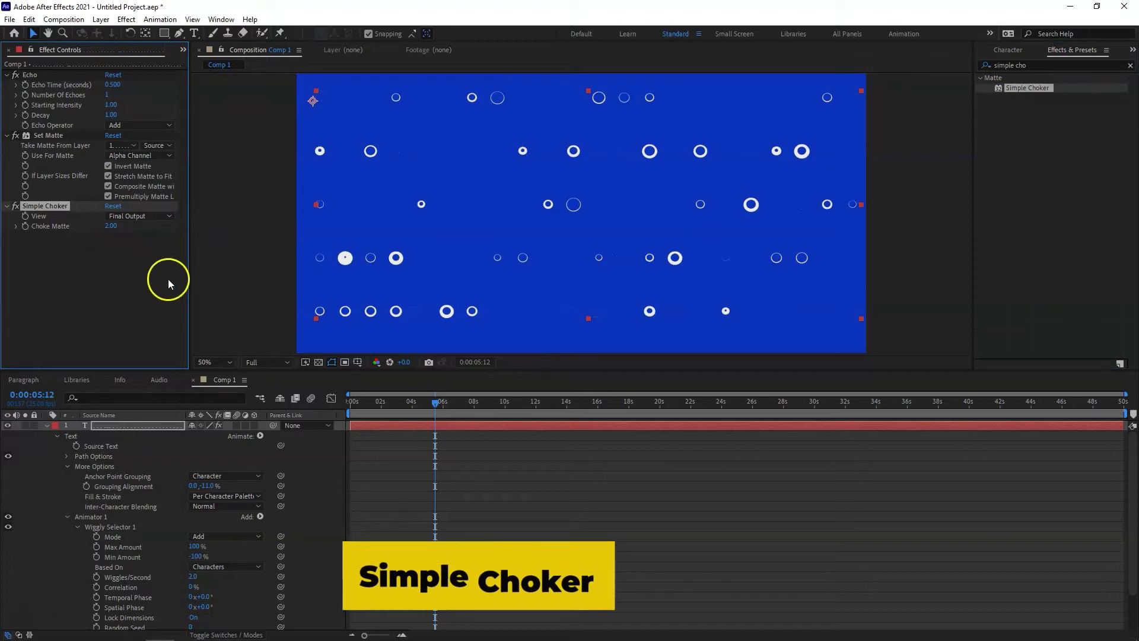
Set the Simple Choker's Choke Matte to 2.50 and preview the animation from the start
left_click(118, 226)
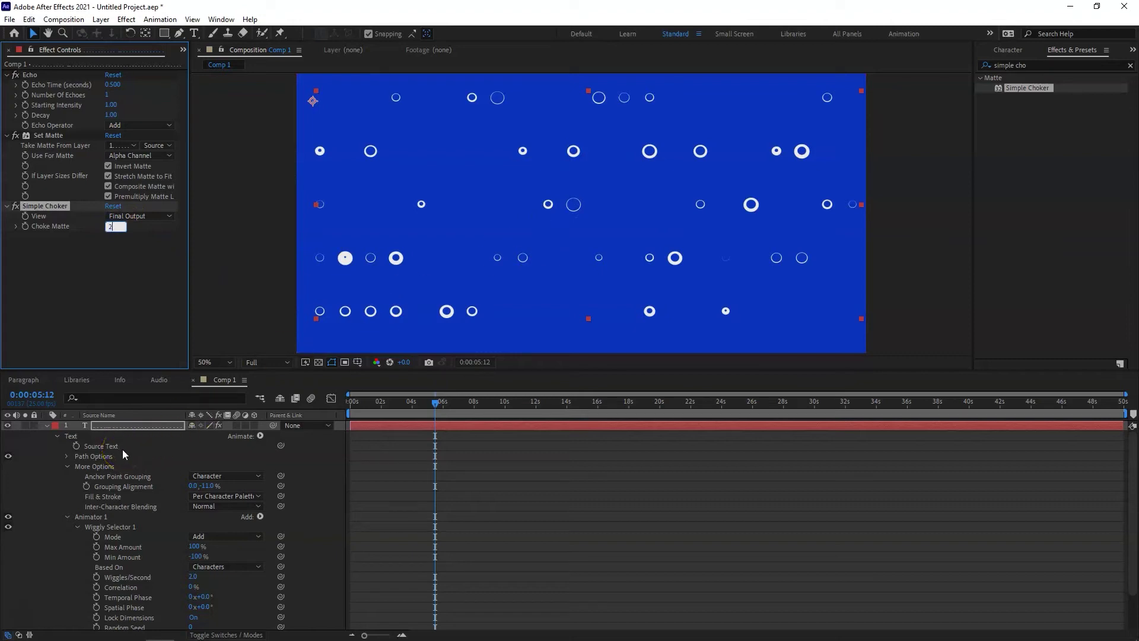
key("Return")
left_click_drag(396, 403, 349, 401)
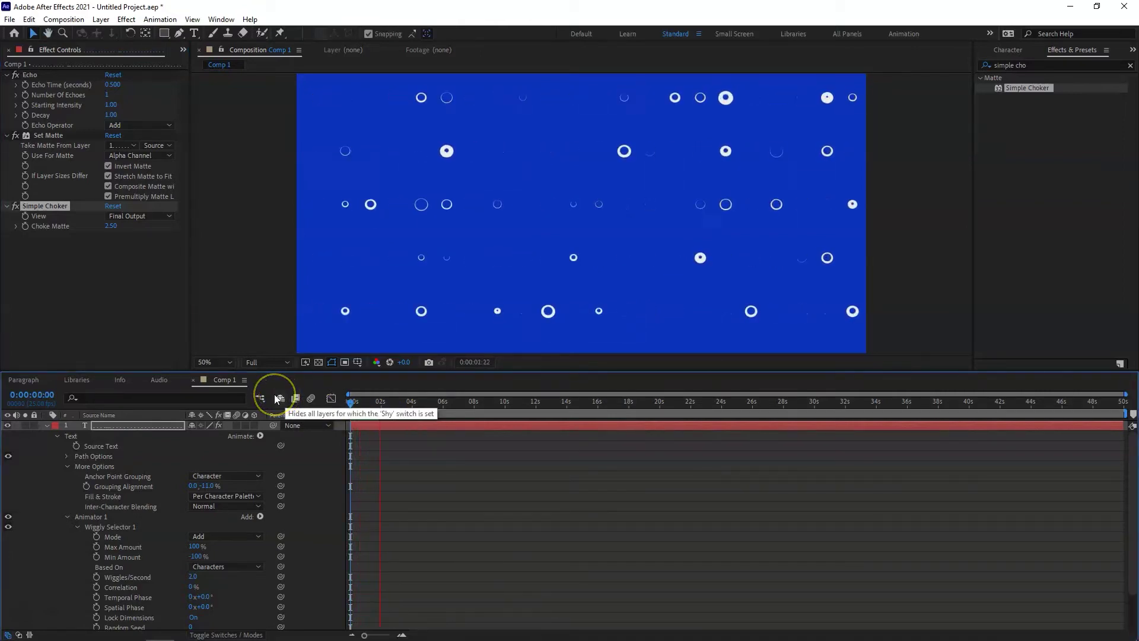
key("space")
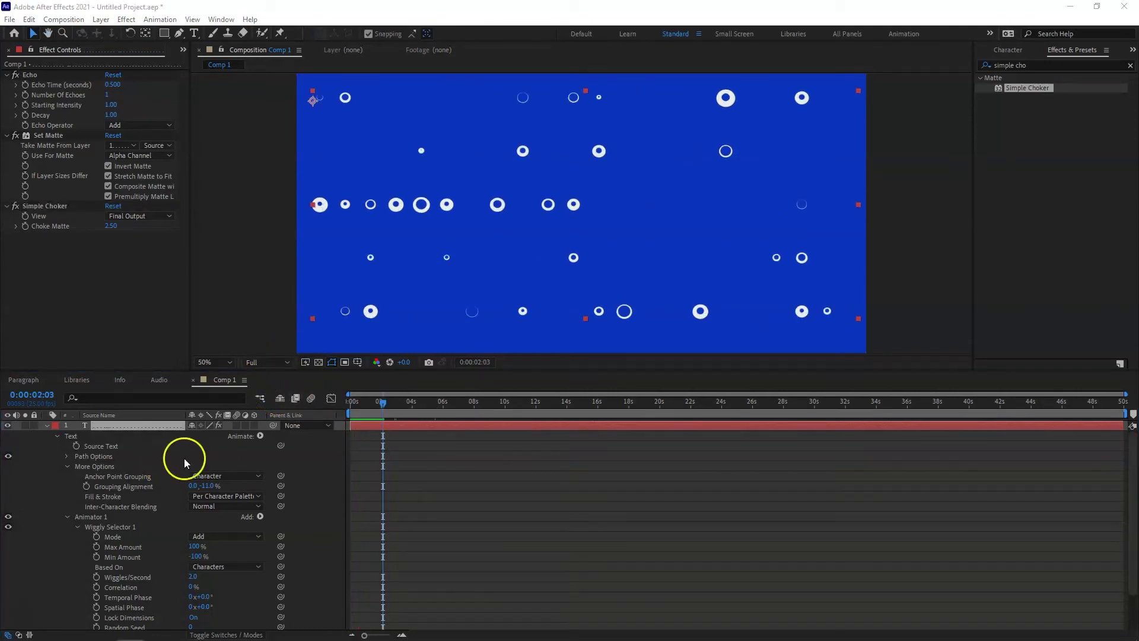
Add an RGB Fill Color animator to the dots text layer
left_click(130, 425)
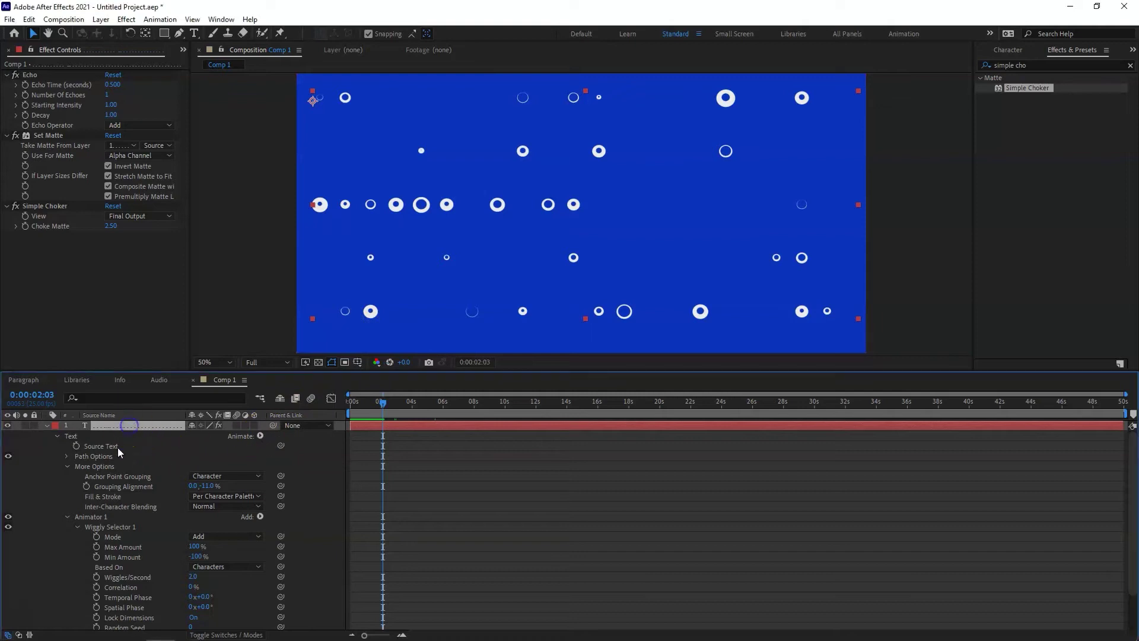
left_click(261, 437)
mouse_move(337, 306)
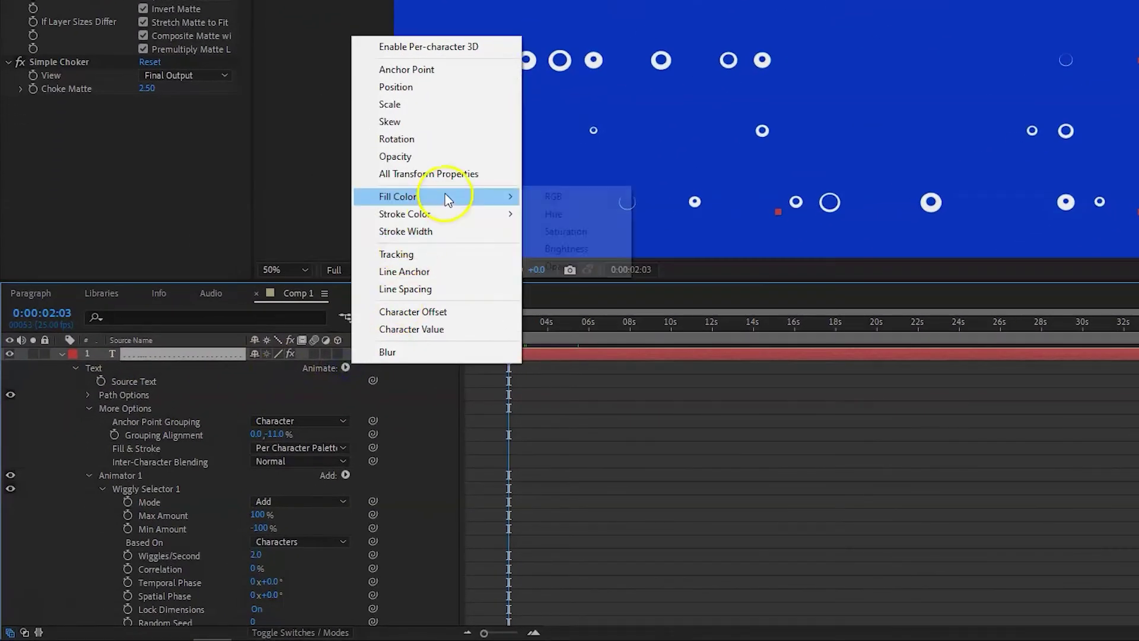
left_click(602, 199)
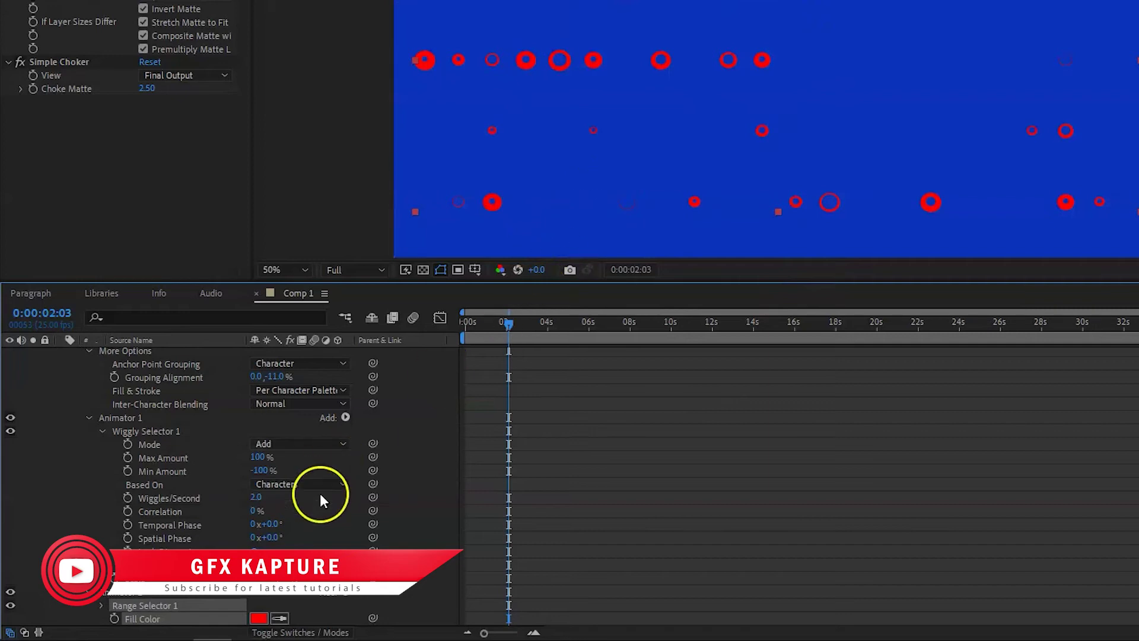
Change the new animator's Fill Color to a bright green
scroll(350, 496, "down", 2)
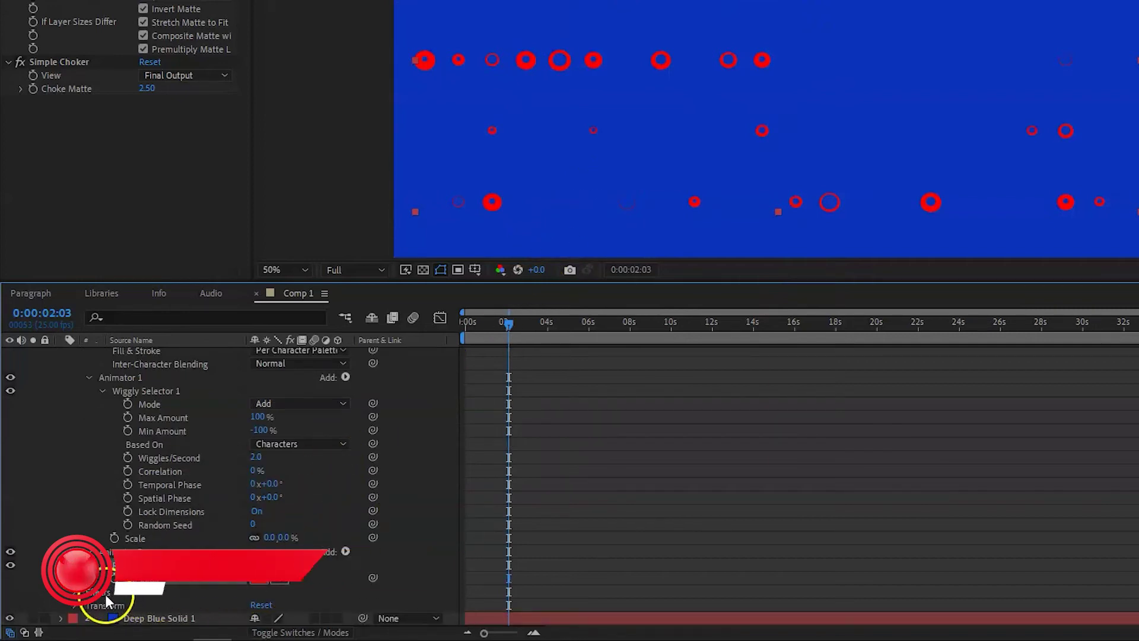
left_click(259, 577)
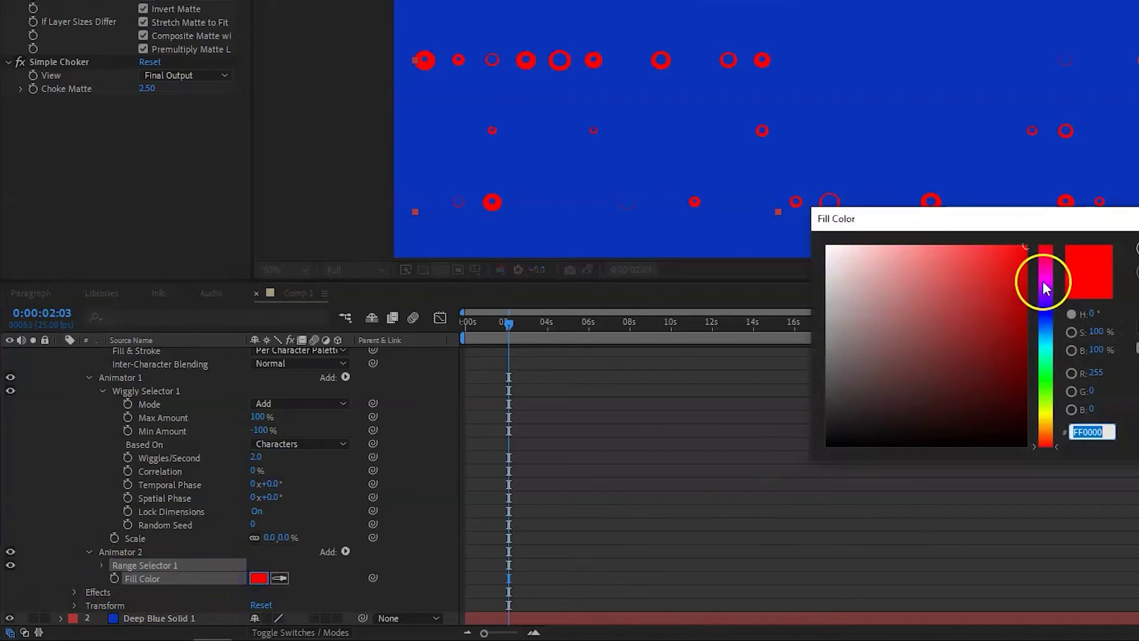
left_click(1045, 382)
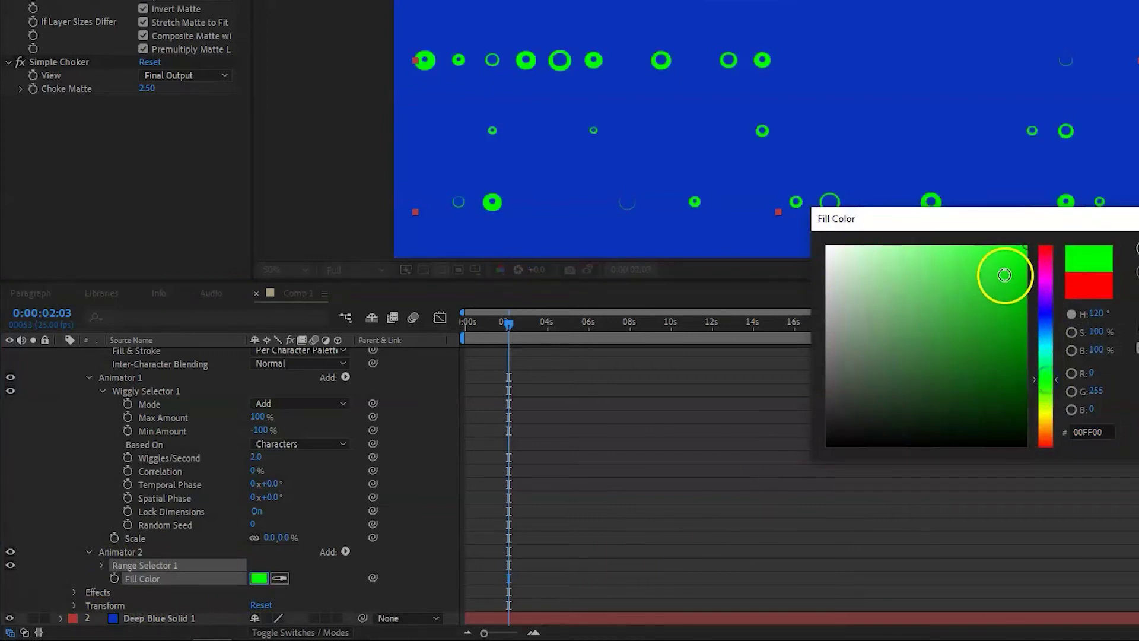
left_click_drag(1007, 255, 1016, 245)
key("Return")
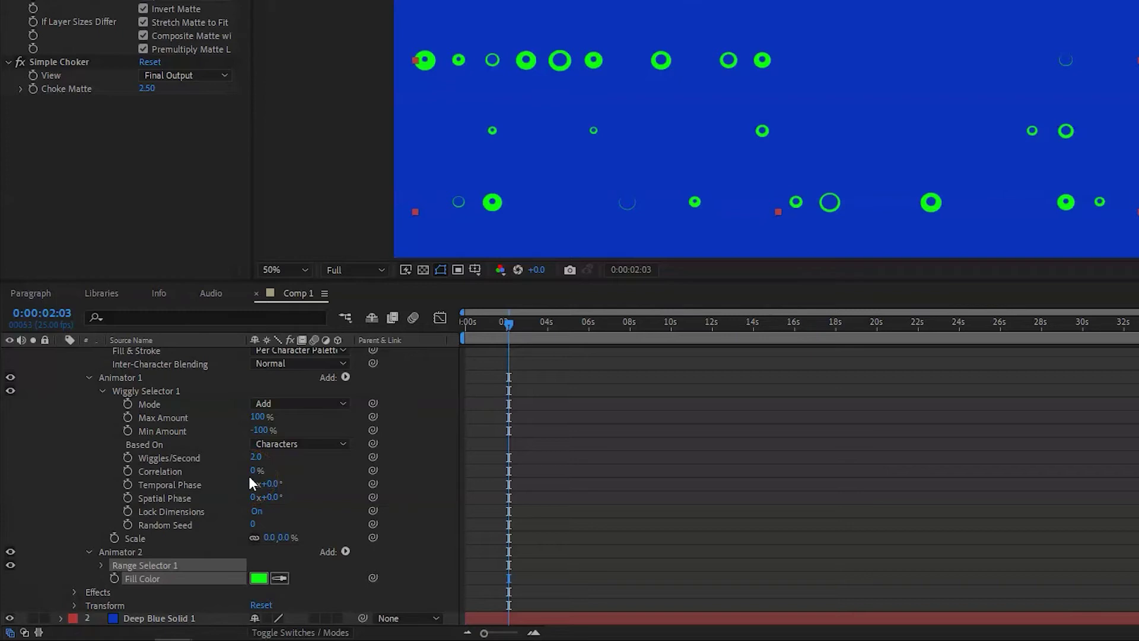
Set End to 20% and turn on Randomize Order in the fill color animator's Range Selector
left_click(101, 564)
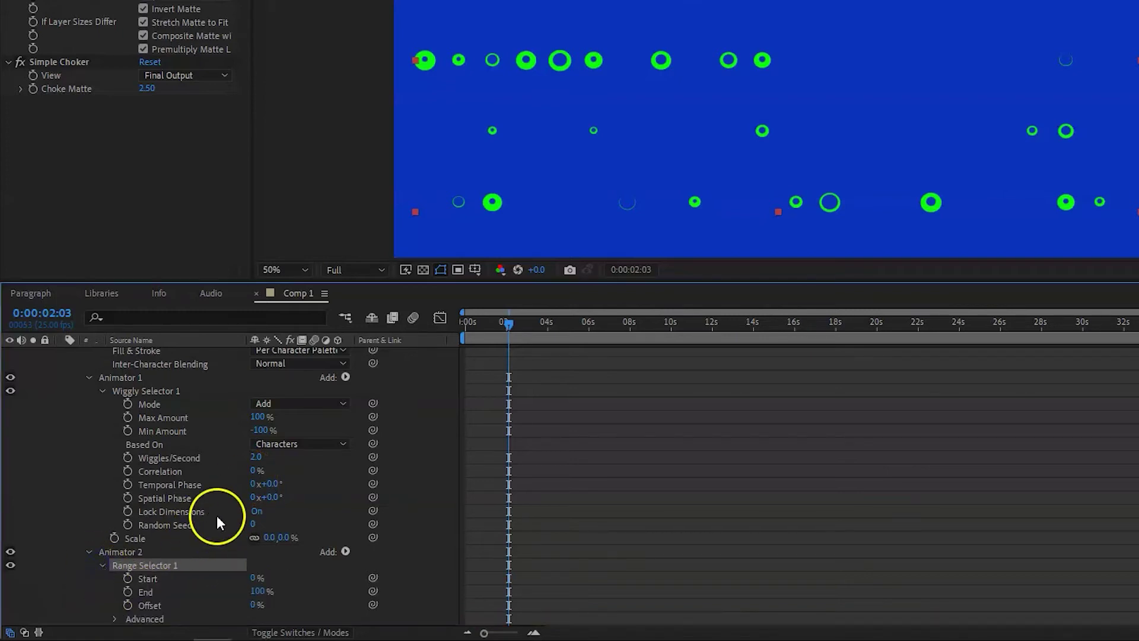
scroll(218, 518, "down", 2)
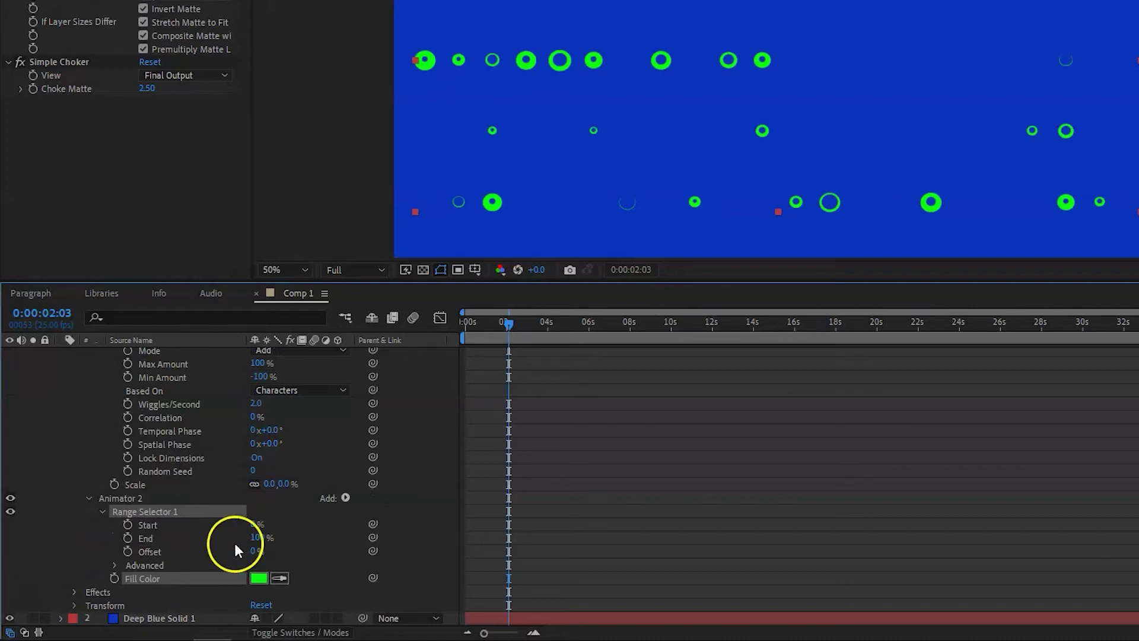
left_click(257, 538)
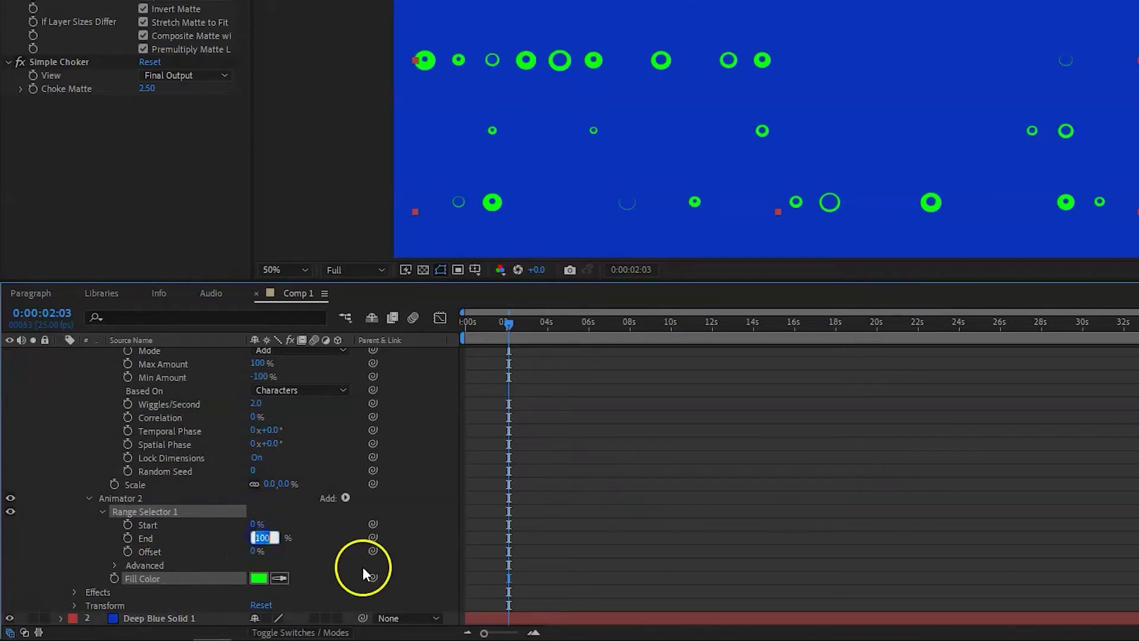
type("20")
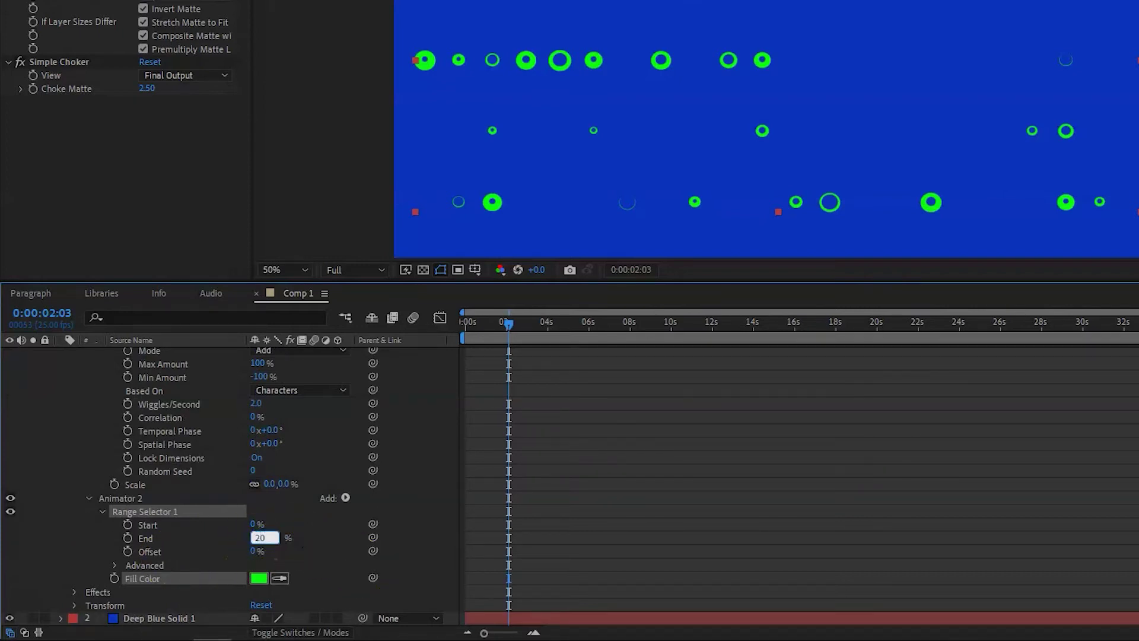
left_click(294, 539)
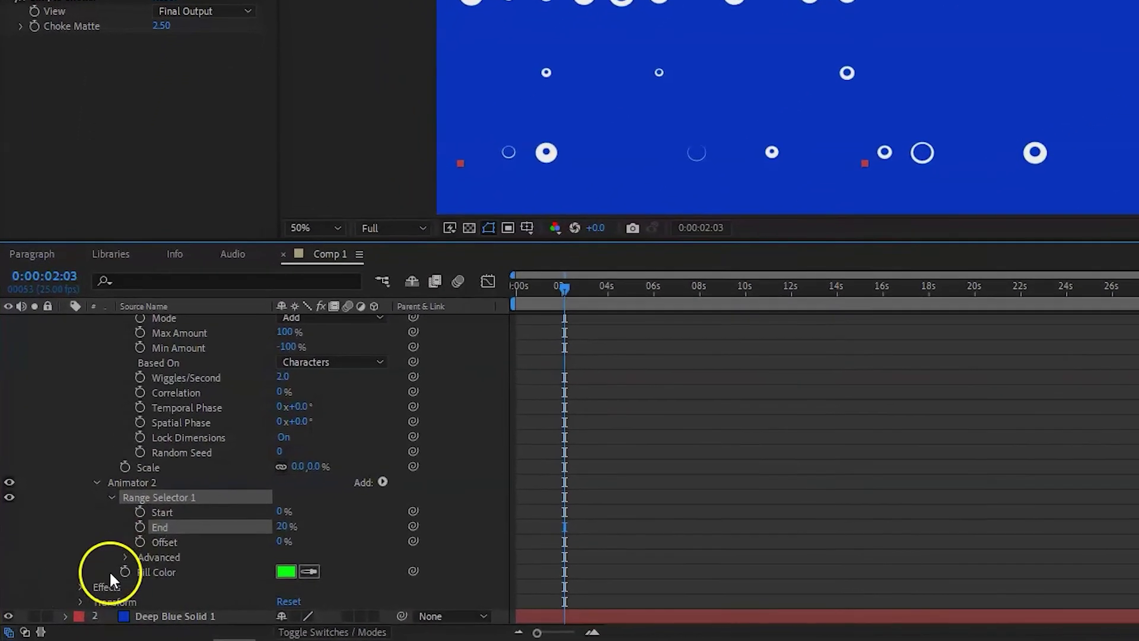
left_click(129, 554)
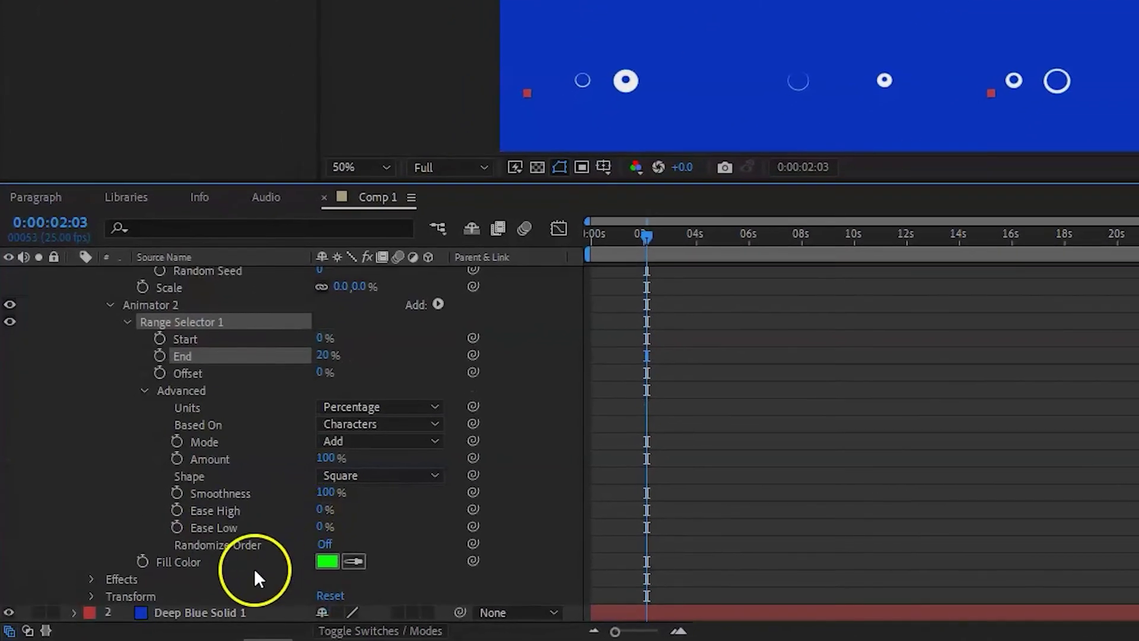
left_click(324, 545)
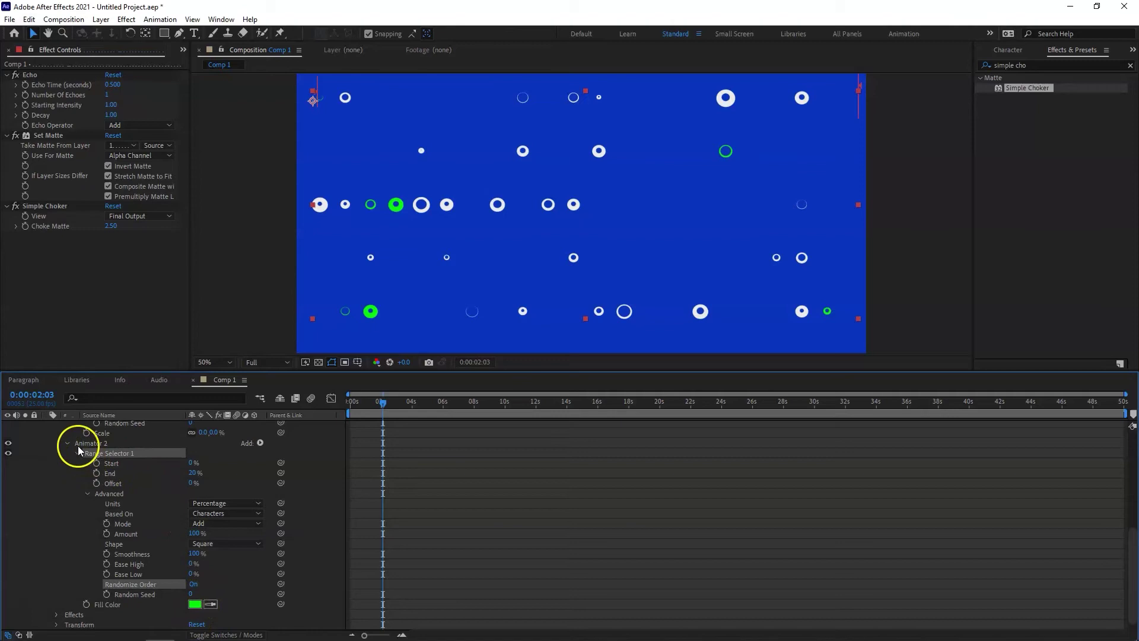
Rename the fill color animator as Green Color
left_click(99, 444)
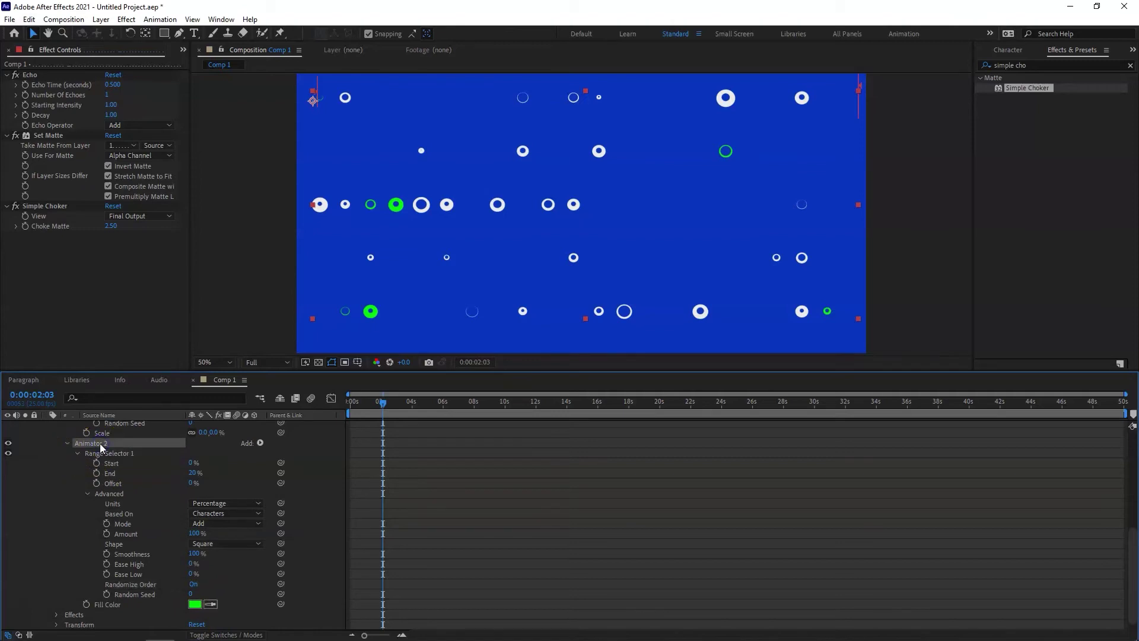
key("Return")
type("Green Color")
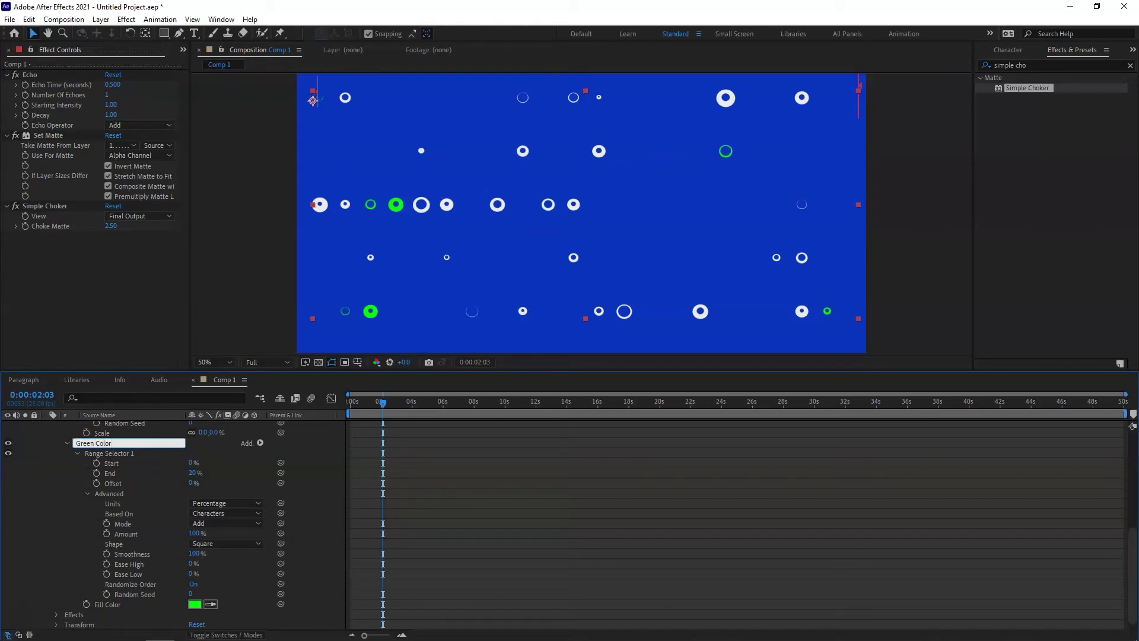
Duplicate the Green Color animator and rename the copy as Red
key("Return")
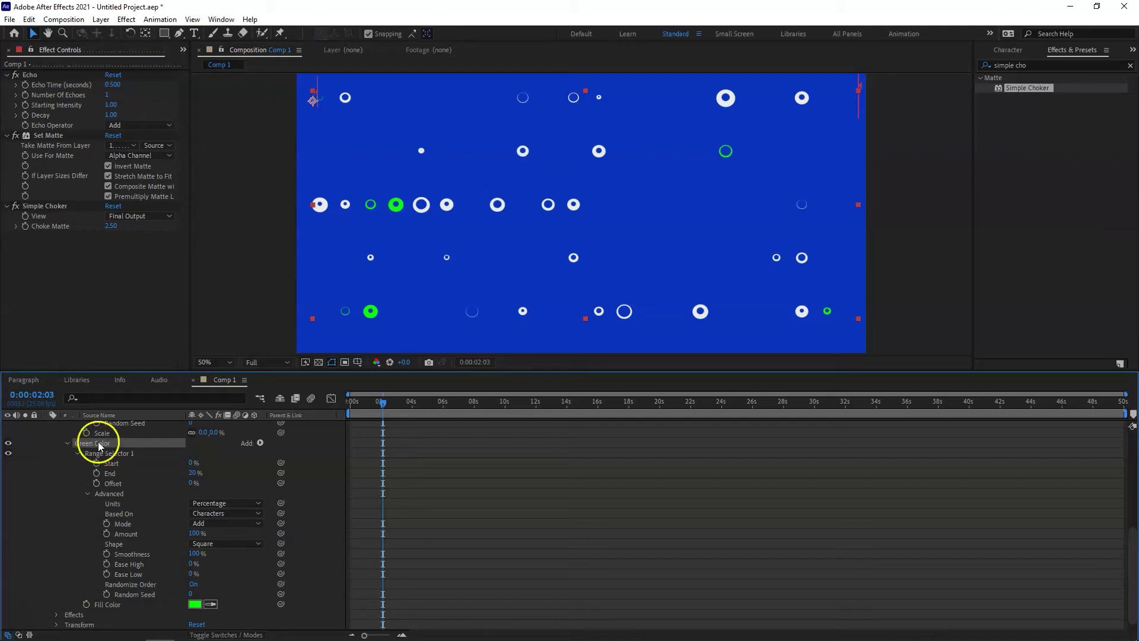
left_click(108, 443)
key("ctrl+d")
scroll(140, 564, "down", 2)
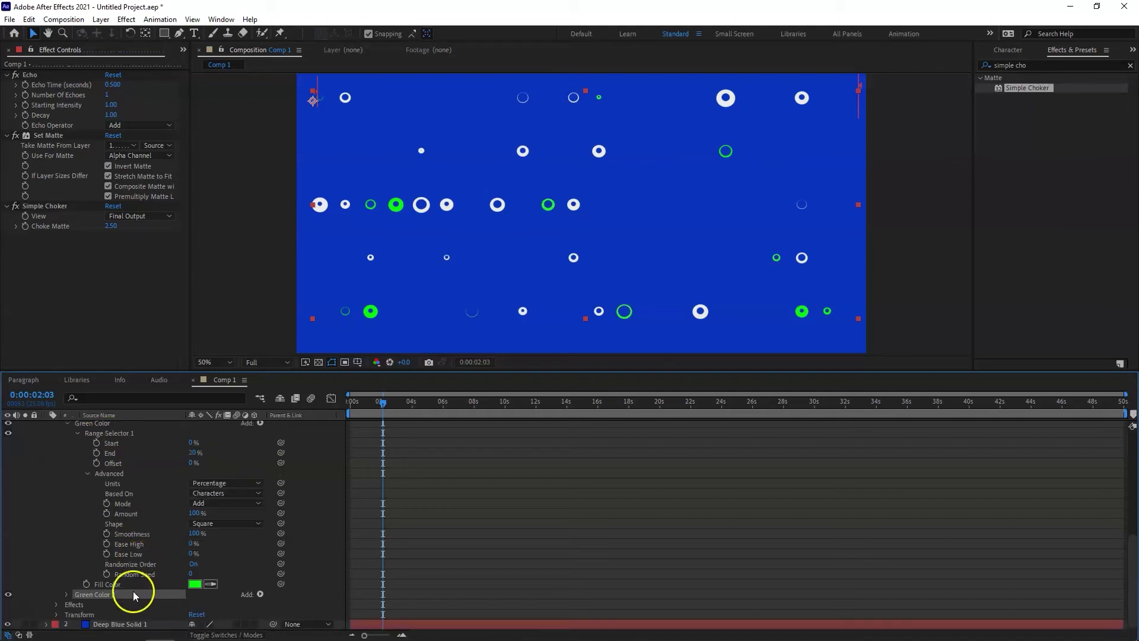
left_click(64, 595)
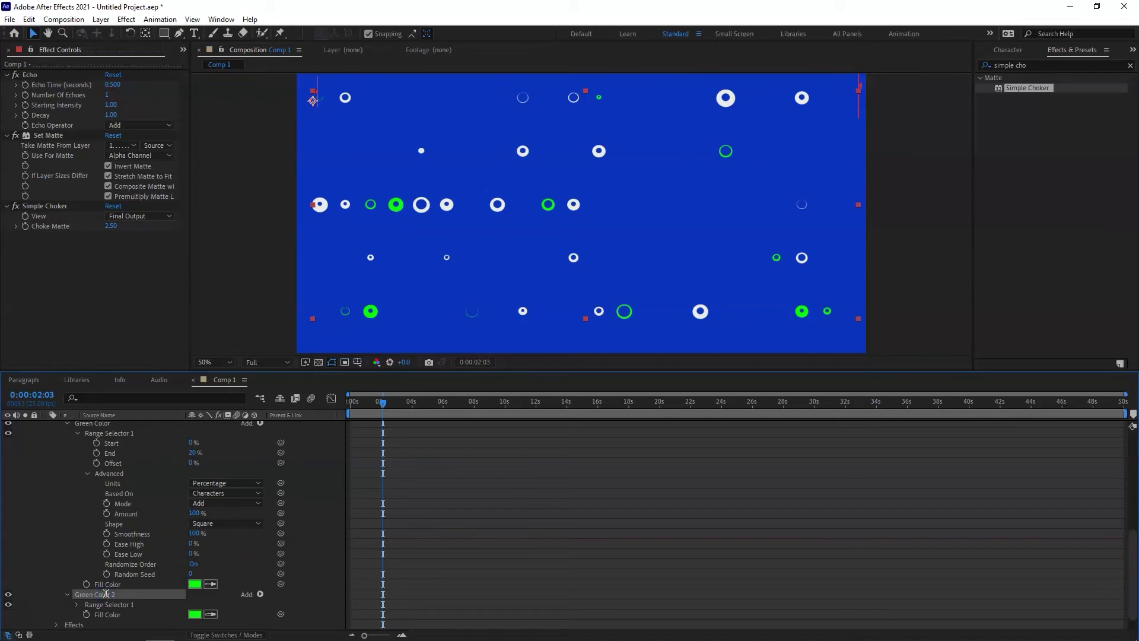
key("Return")
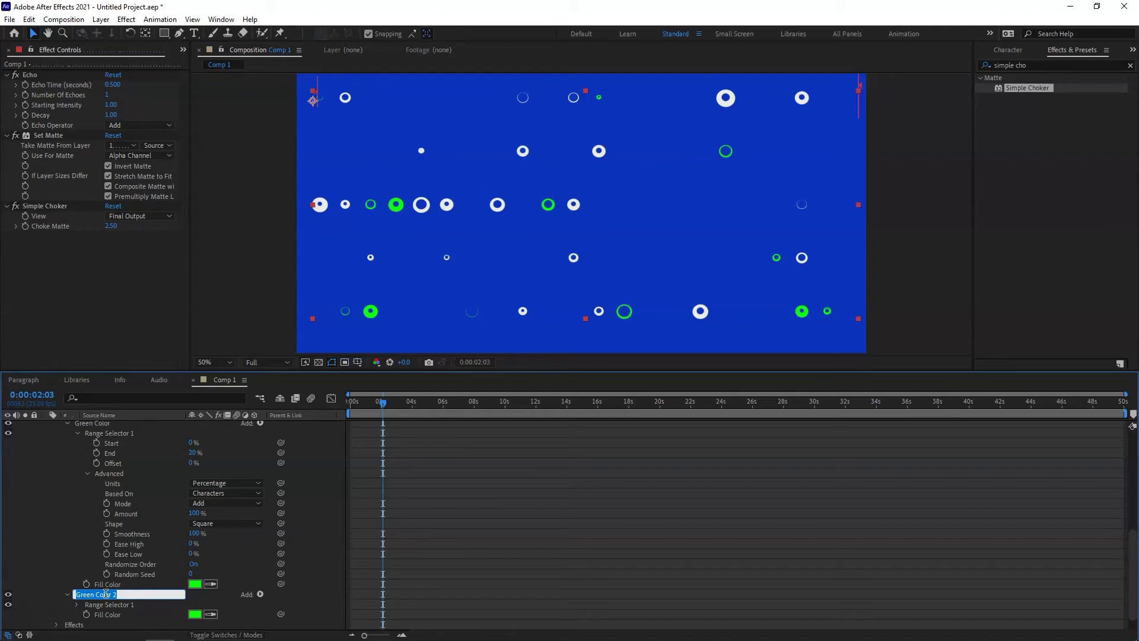
type("Red")
key("Return")
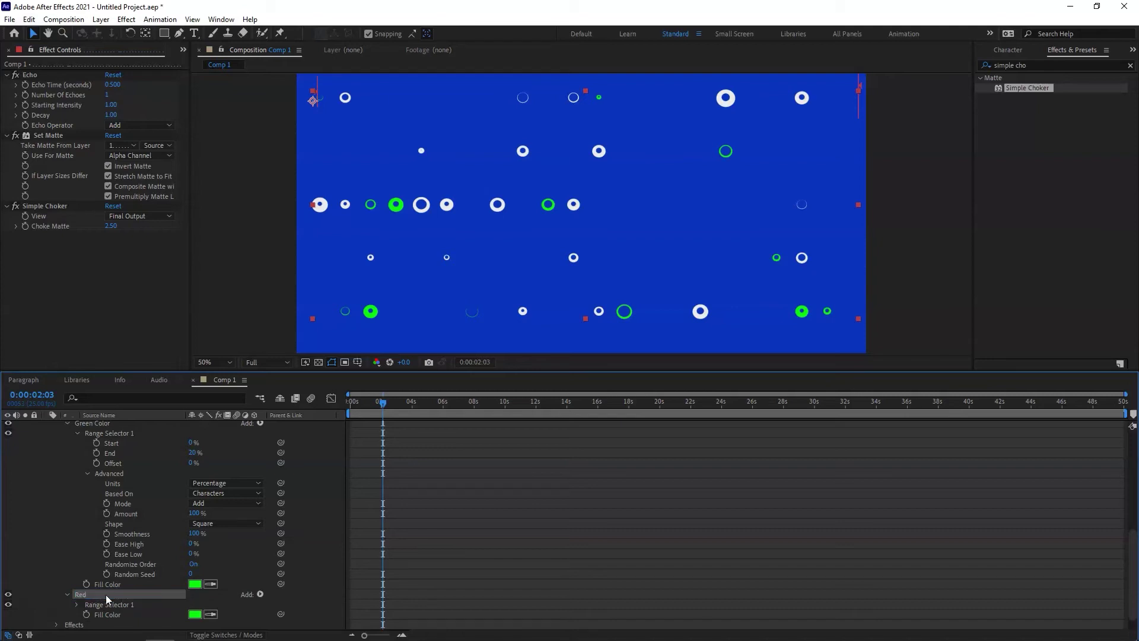
Change the Red animator's Fill Color to bright red (FF0E0E)
left_click(196, 616)
left_click_drag(785, 367, 787, 345)
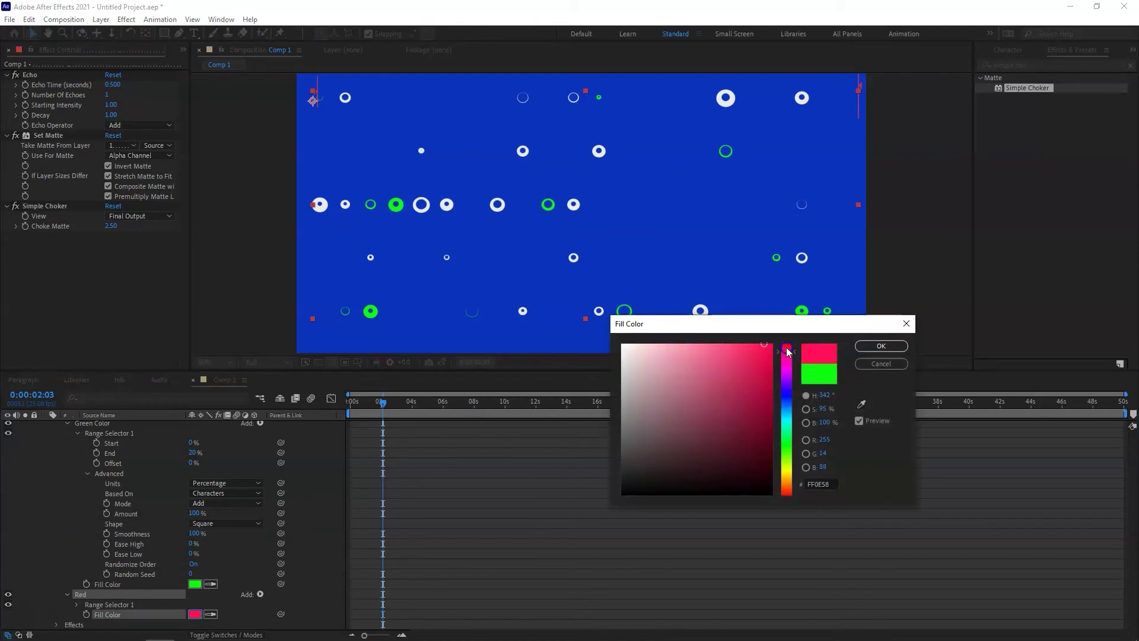
left_click(882, 347)
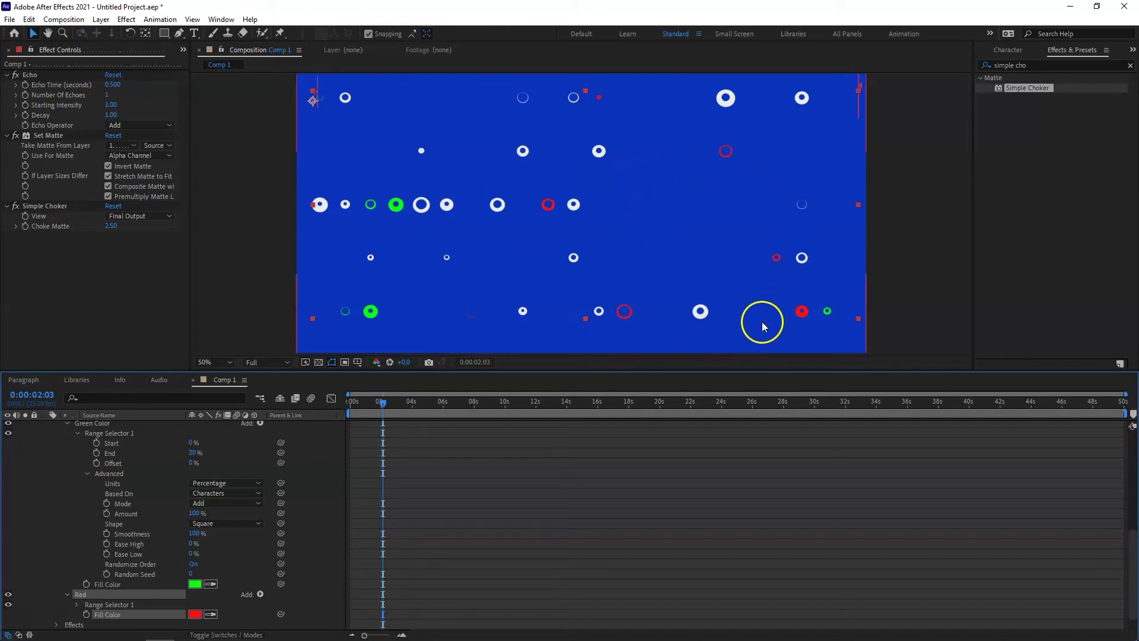
Check the Red animator's Range Selector and Advanced settings, and collapse the Red and Green Color animators
scroll(190, 594, "down", 1)
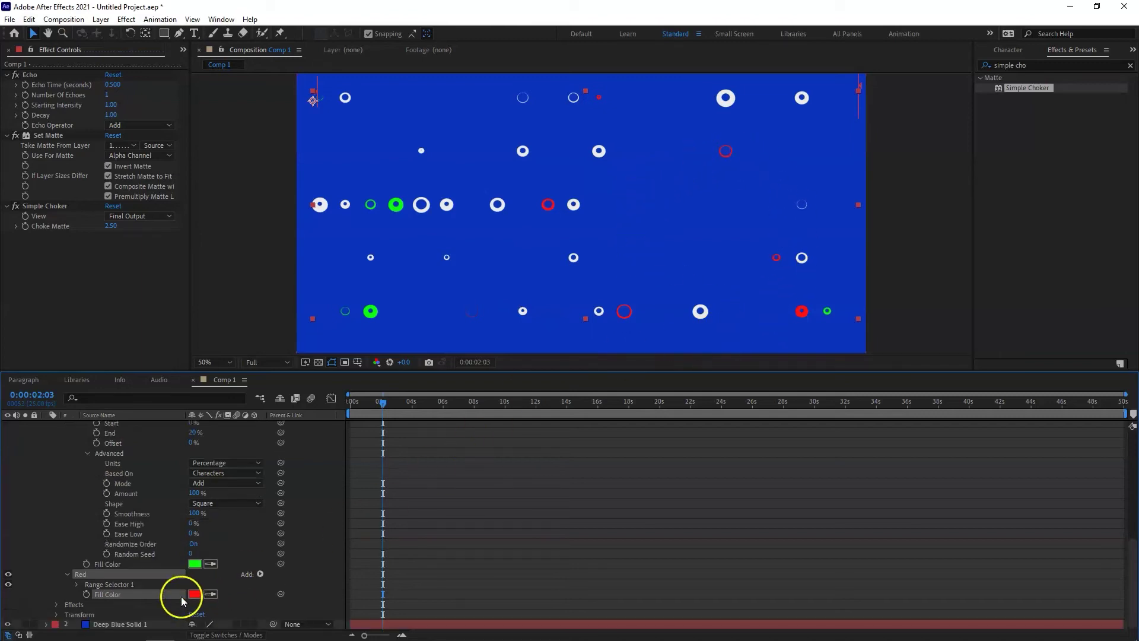
left_click(77, 585)
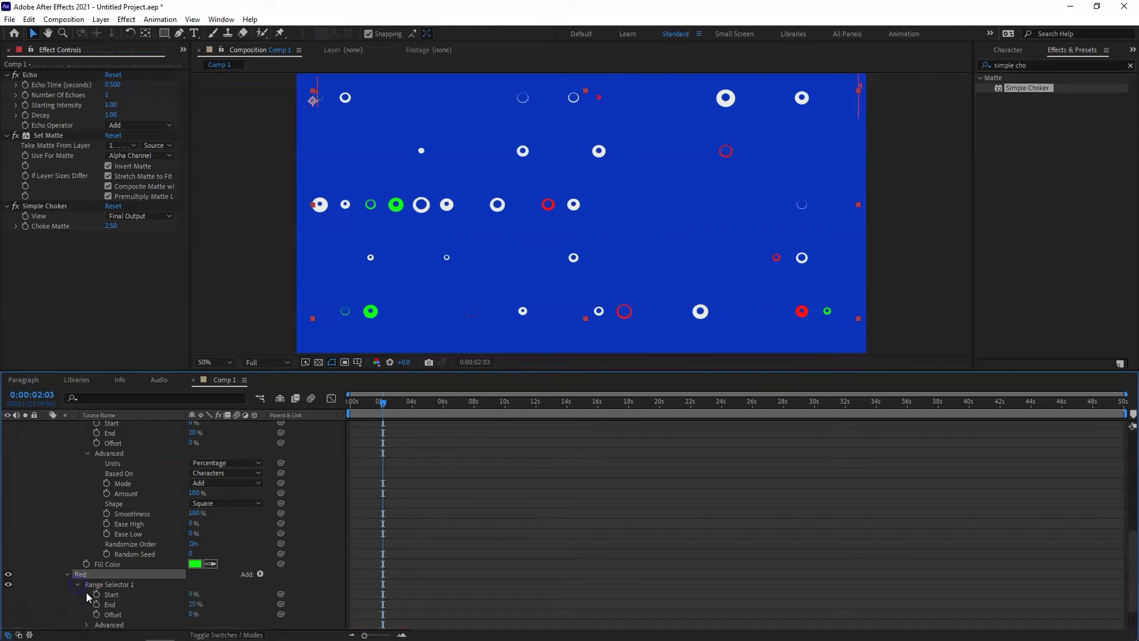
left_click(83, 584)
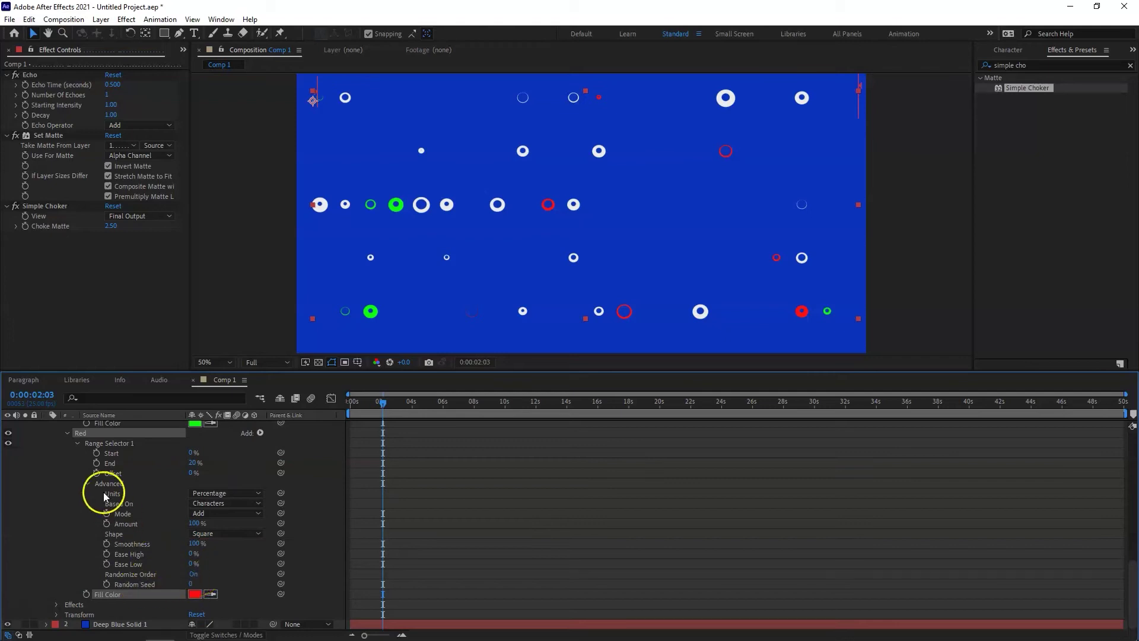
left_click(66, 433)
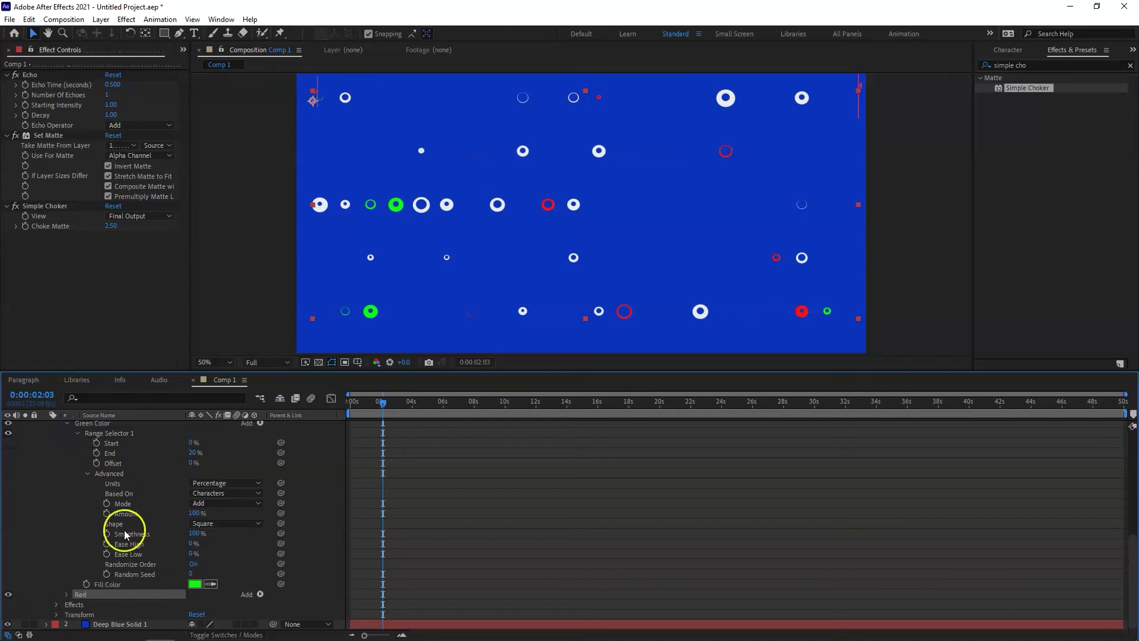
left_click(67, 424)
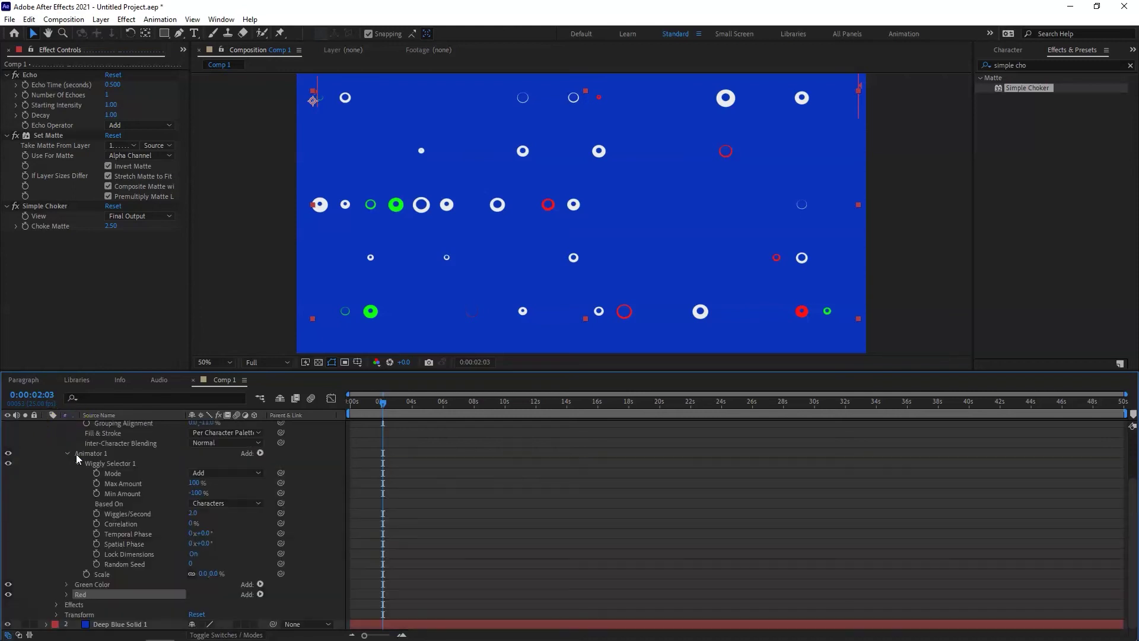
Duplicate the Red animator and change the copy's Fill Color to yellow (EAFA3A)
left_click(77, 593)
key("ctrl+d")
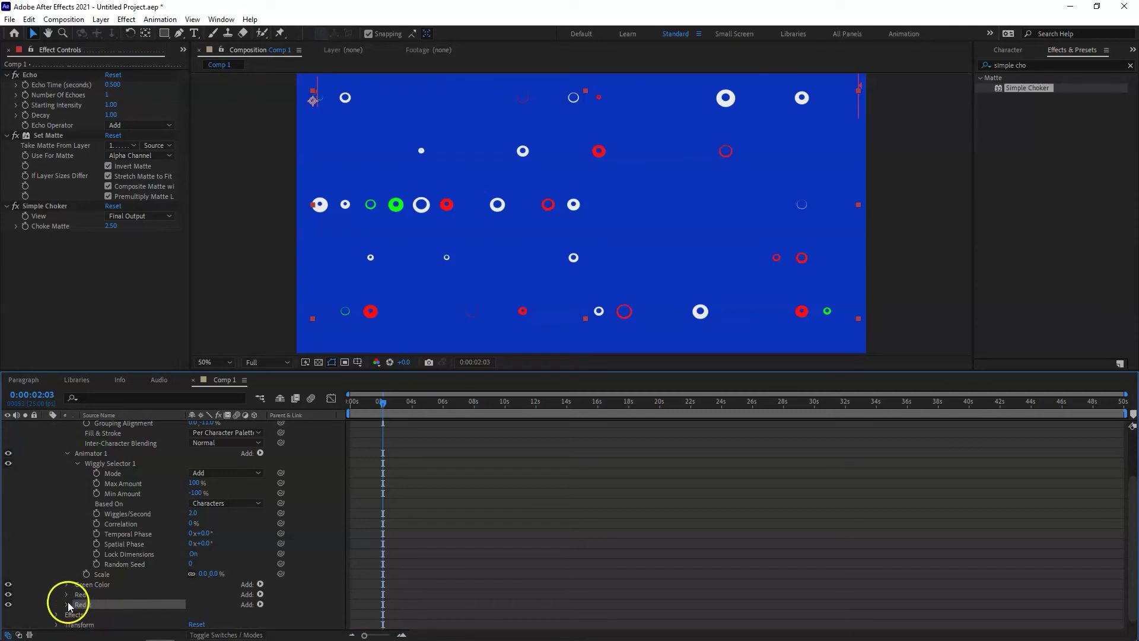
left_click(66, 604)
scroll(102, 590, "down", 1)
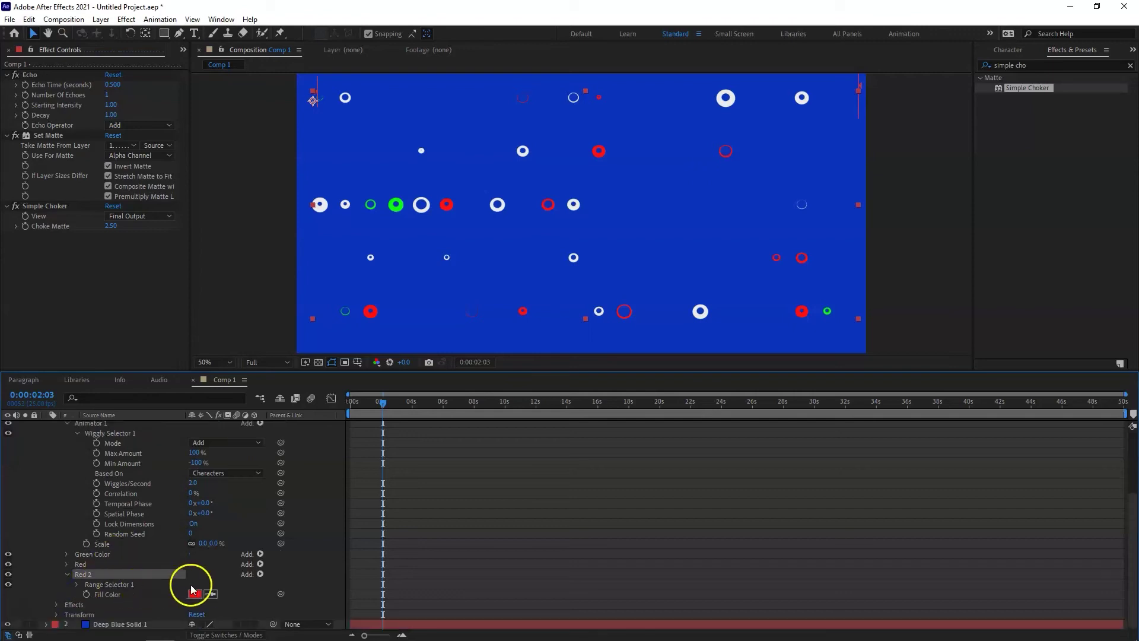
left_click(200, 593)
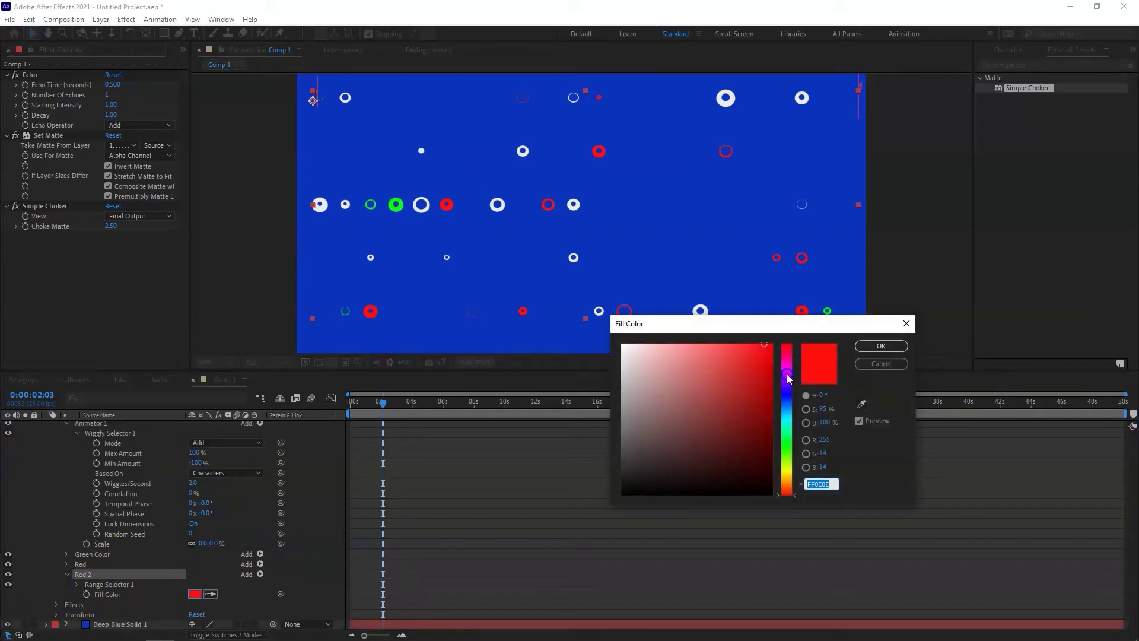
mouse_move(788, 395)
left_mouse_down()
mouse_move(788, 367)
mouse_move(776, 386)
mouse_move(764, 375)
left_mouse_up()
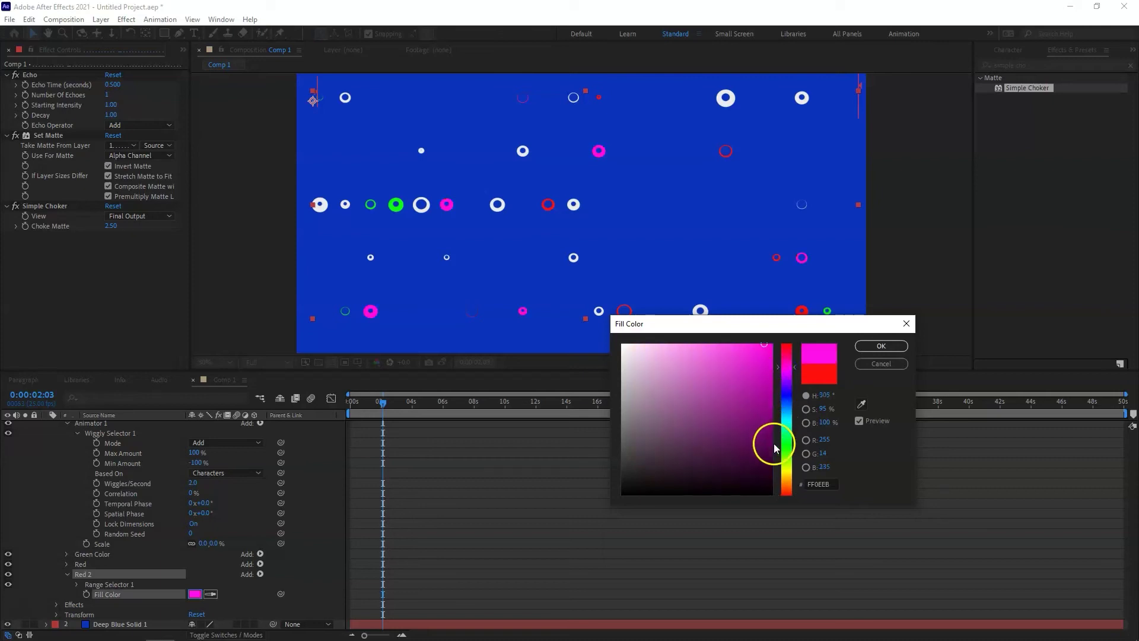
left_click(788, 472)
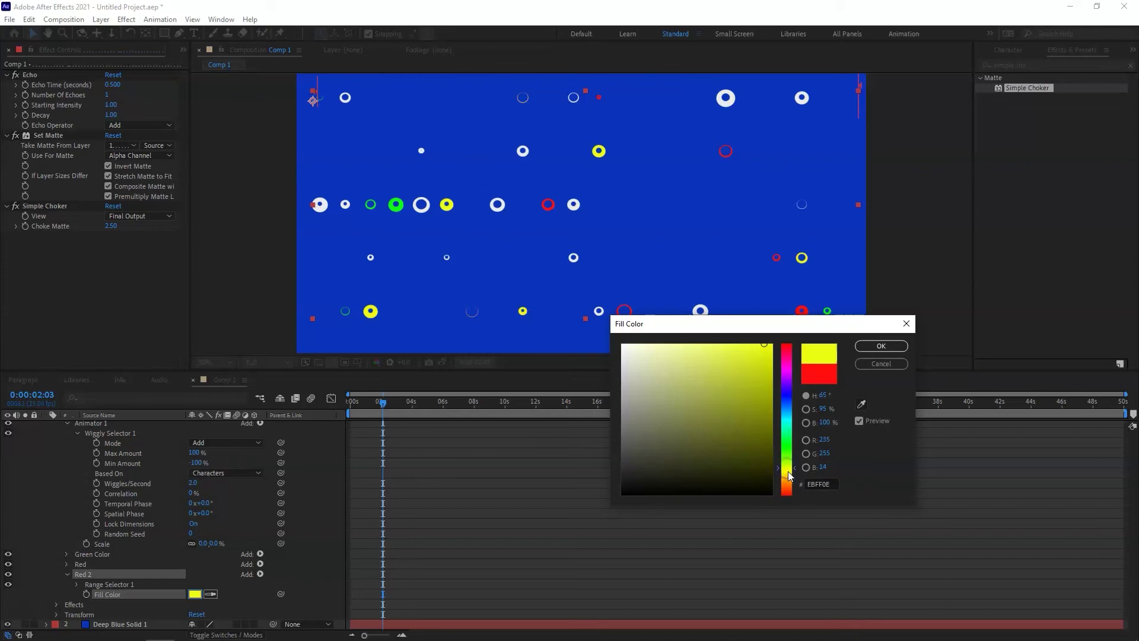
left_click(740, 349)
left_click_drag(740, 356, 737, 347)
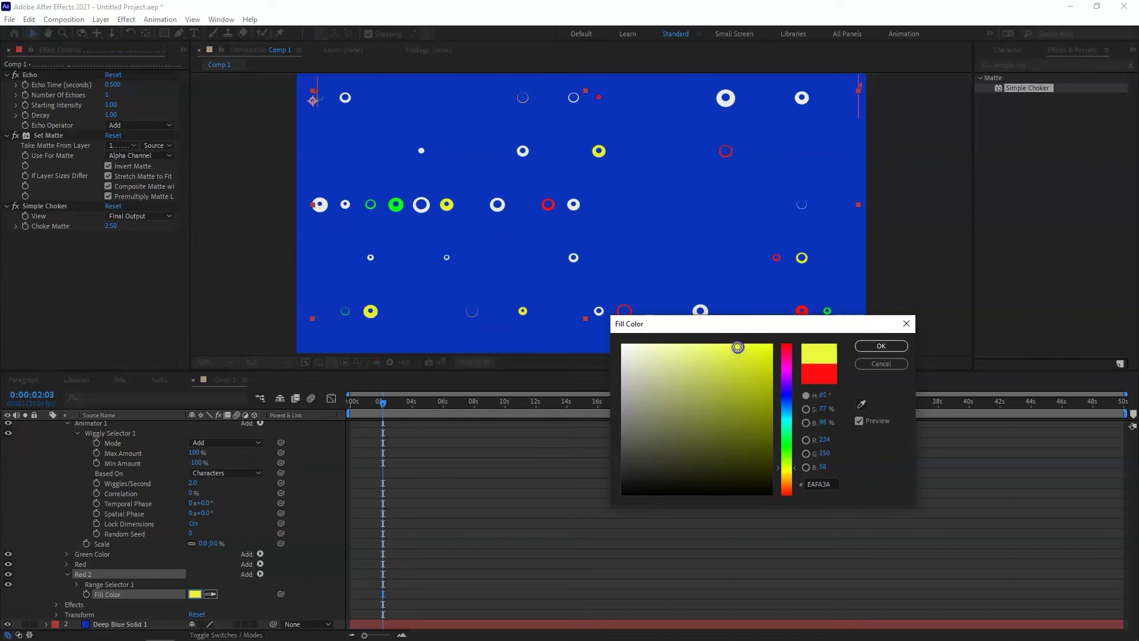
left_click(881, 347)
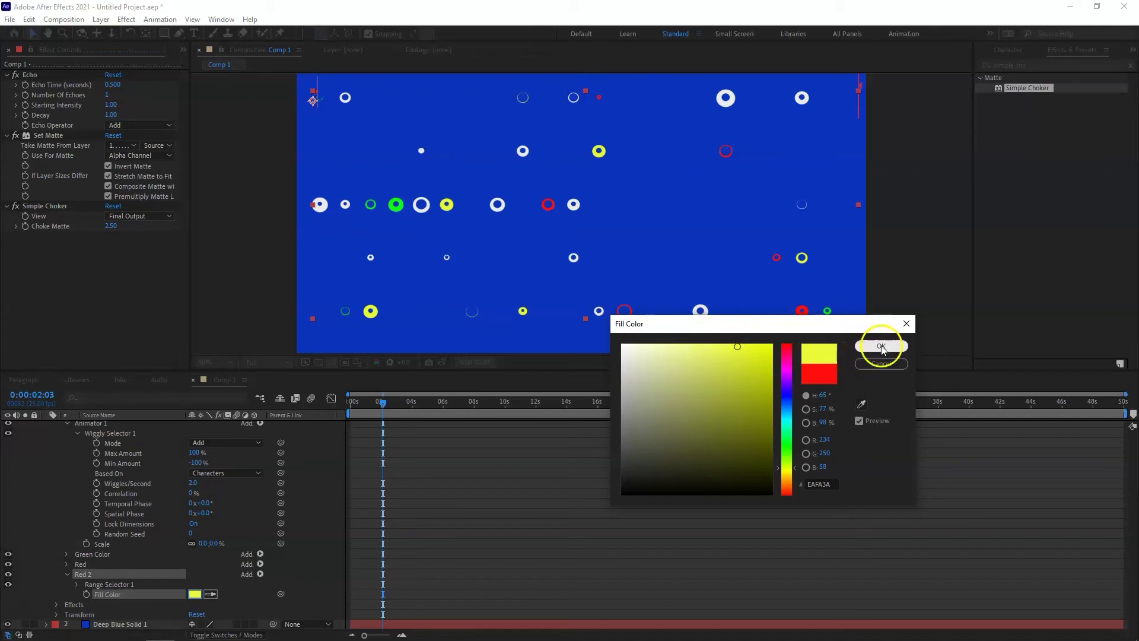
Set End to 30% in the yellow animator's Range Selector and expand its Advanced settings
left_click(256, 478)
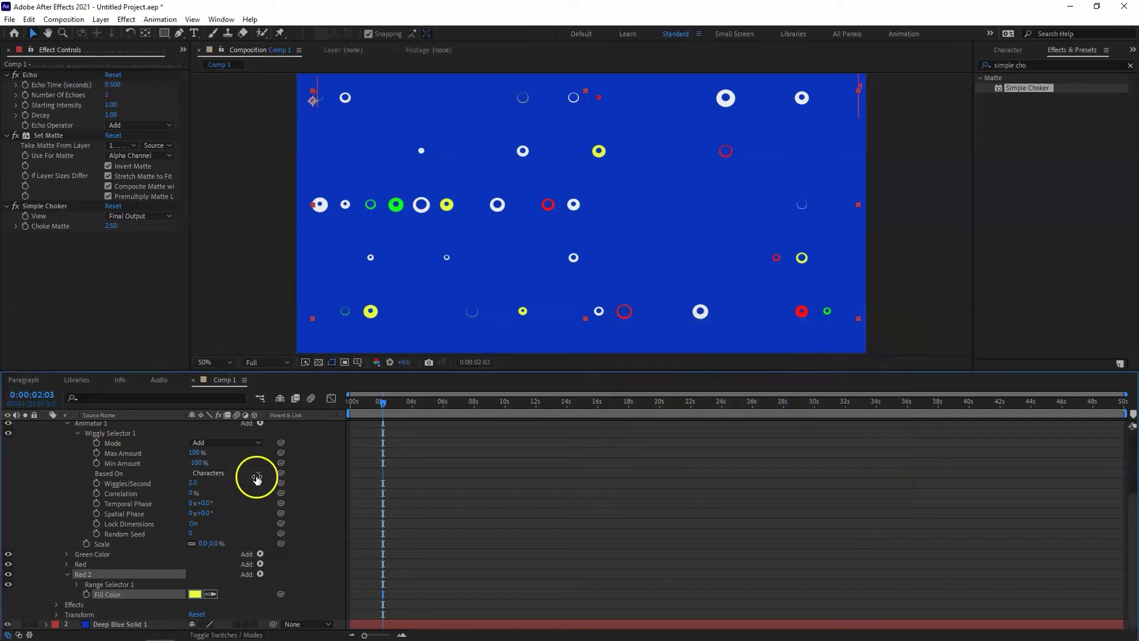
left_click(80, 587)
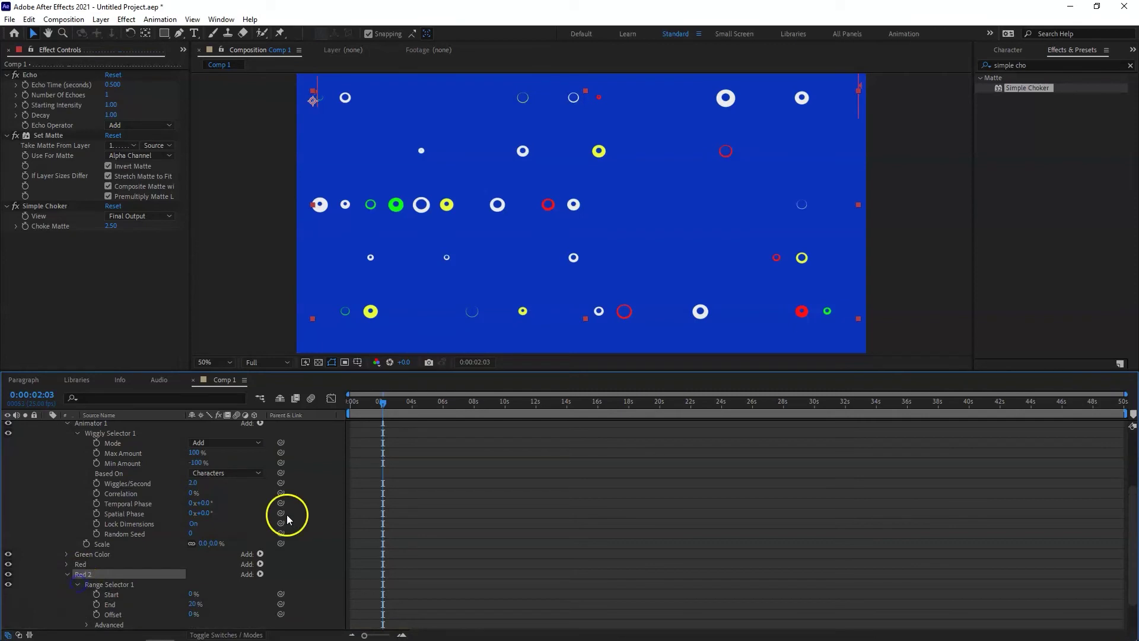
scroll(285, 519, "down", 2)
left_click(196, 564)
left_click(206, 590)
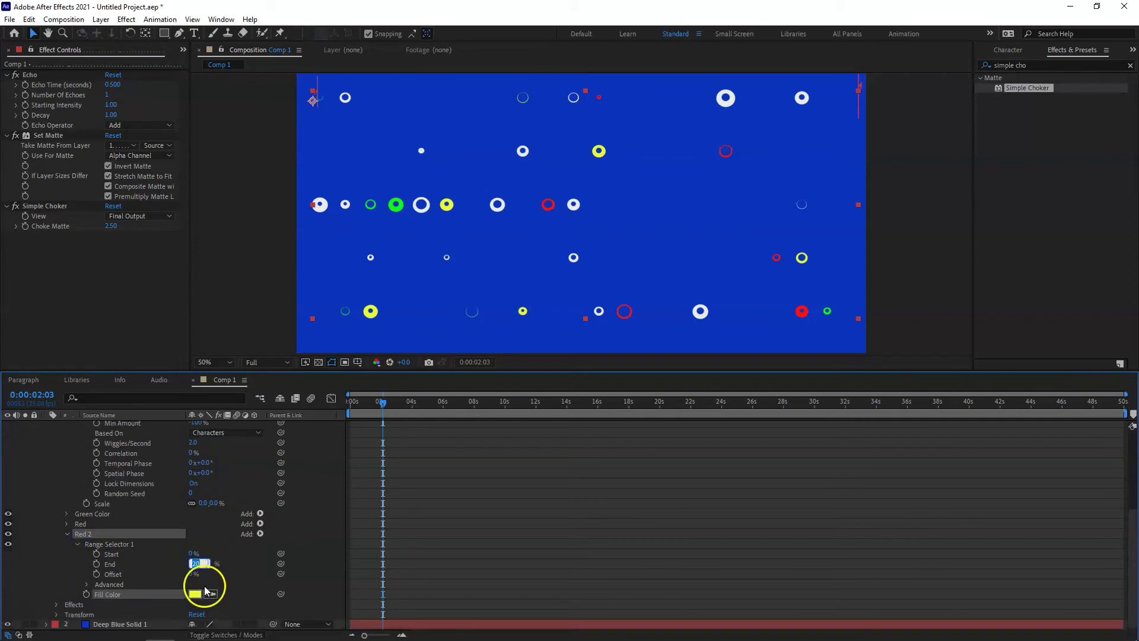
key("Return")
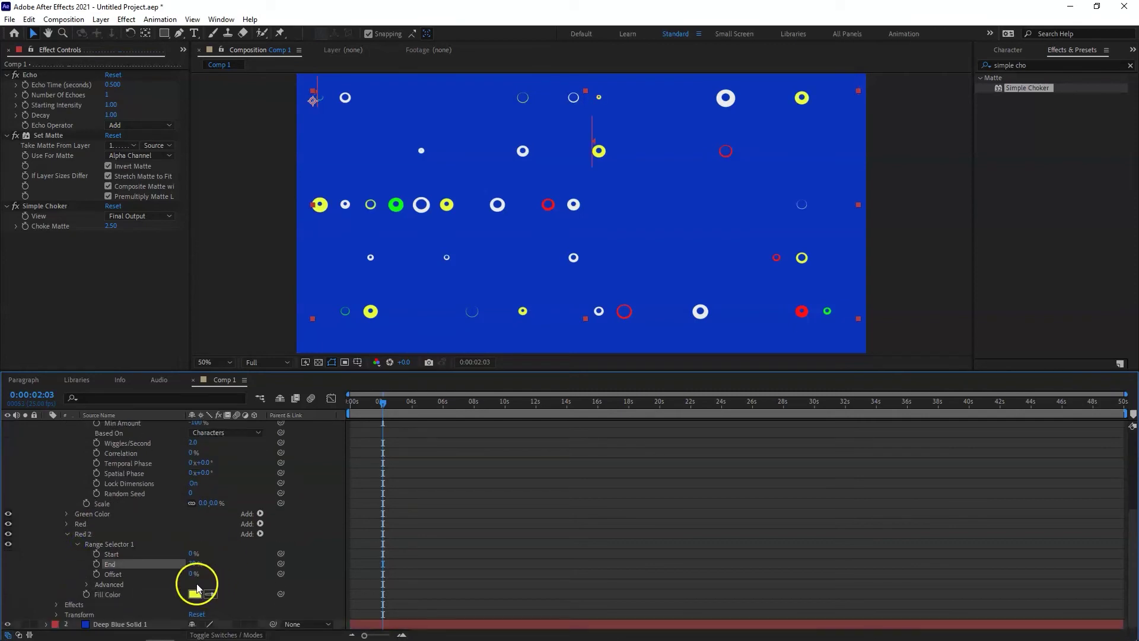
left_click(88, 585)
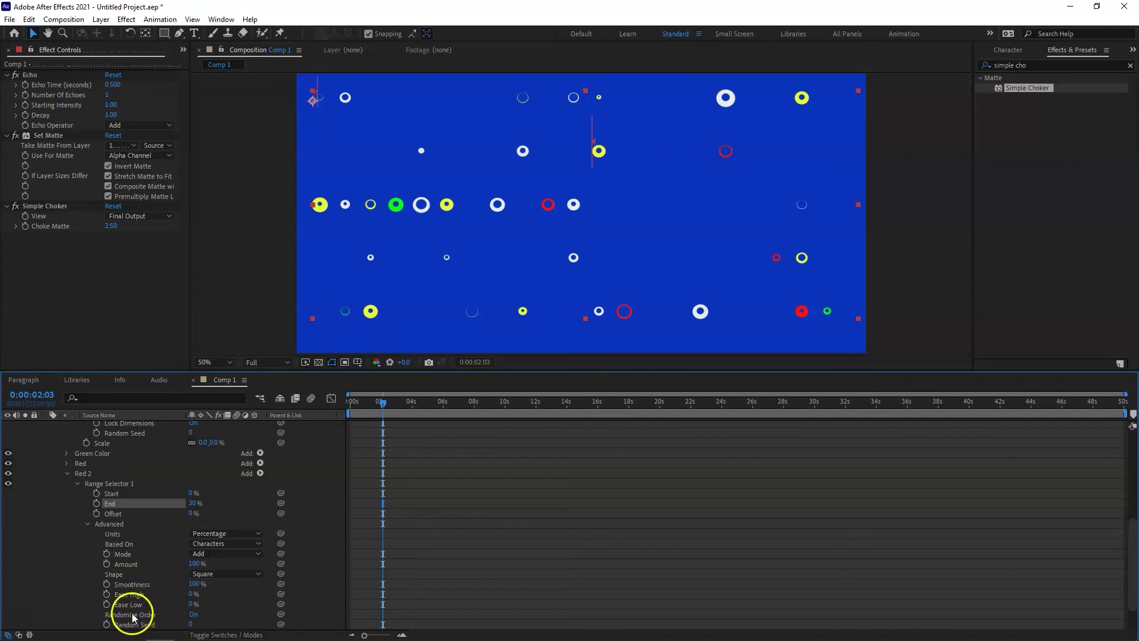
Collapse the Red 2 animator and rename it as Yellow
left_click(68, 473)
left_click(95, 595)
key("Return")
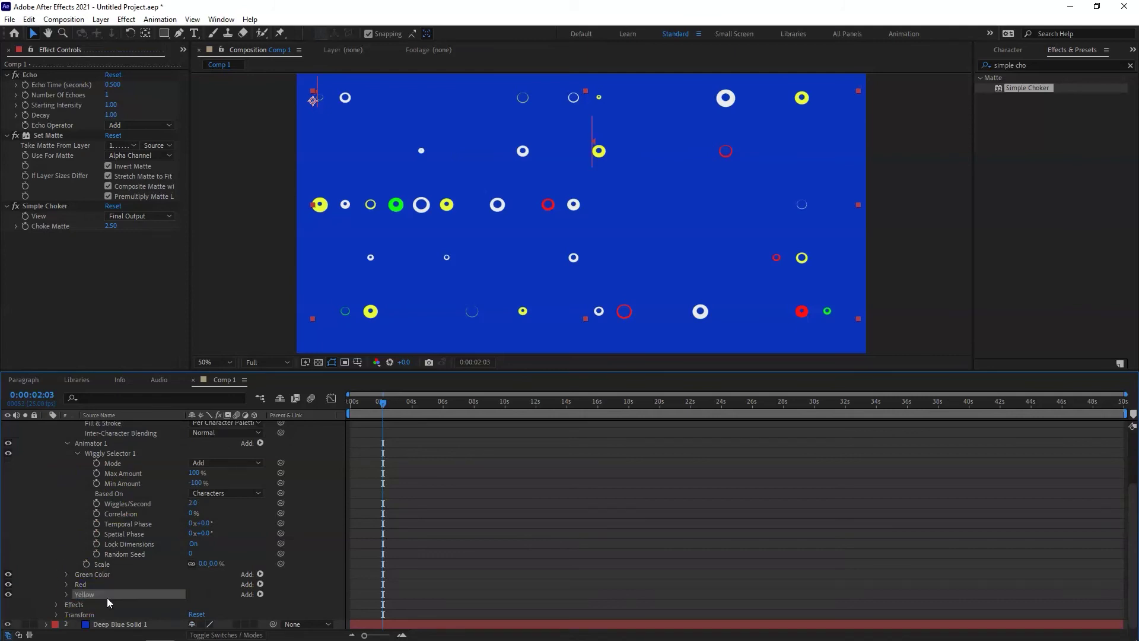
Duplicate the Yellow animator and change the copy's Fill Color to magenta
key("ctrl+d")
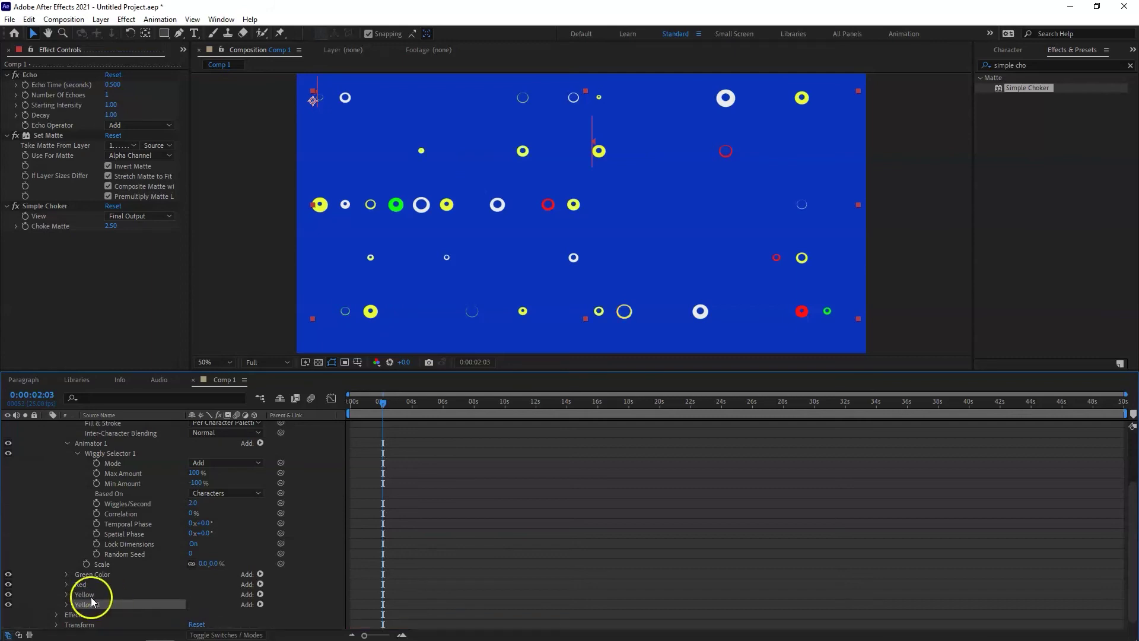
left_click(66, 604)
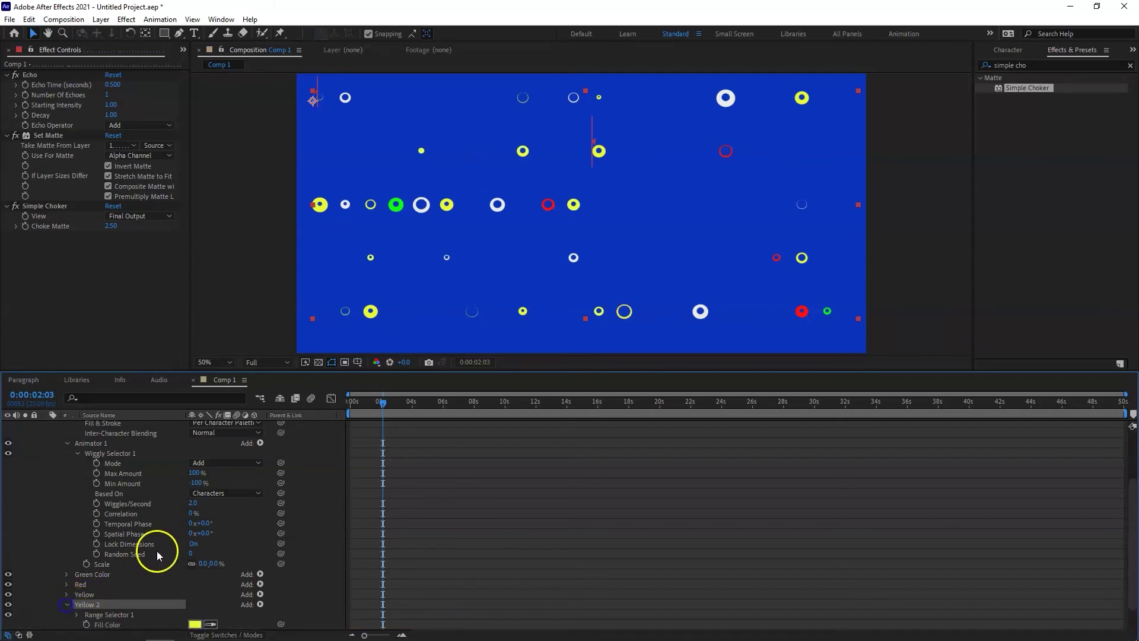
left_click(195, 594)
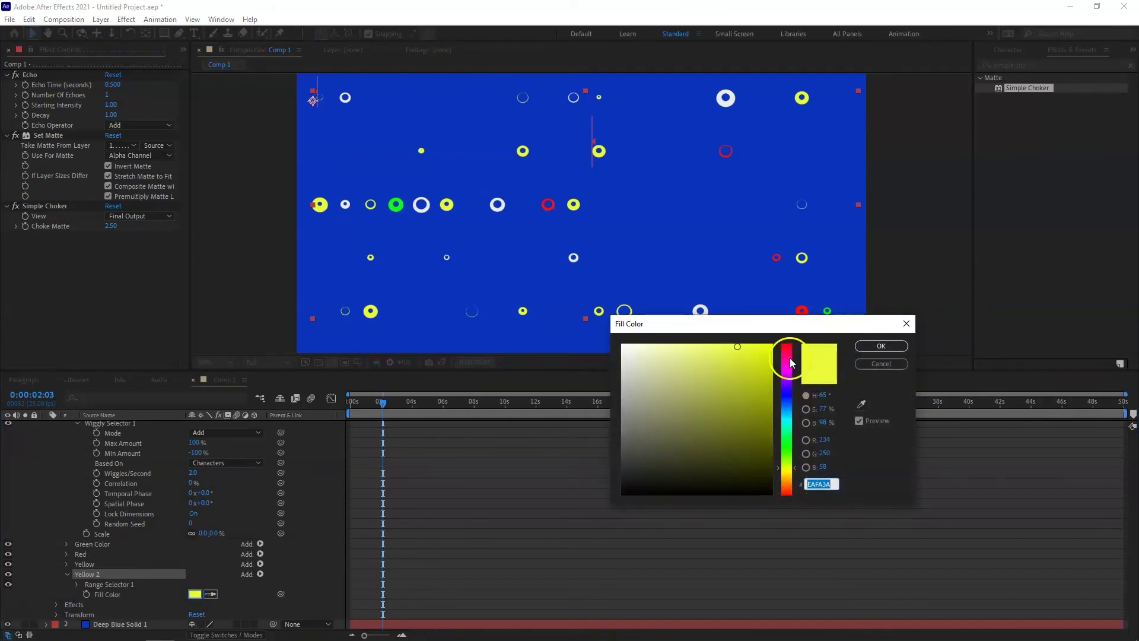
left_click(791, 373)
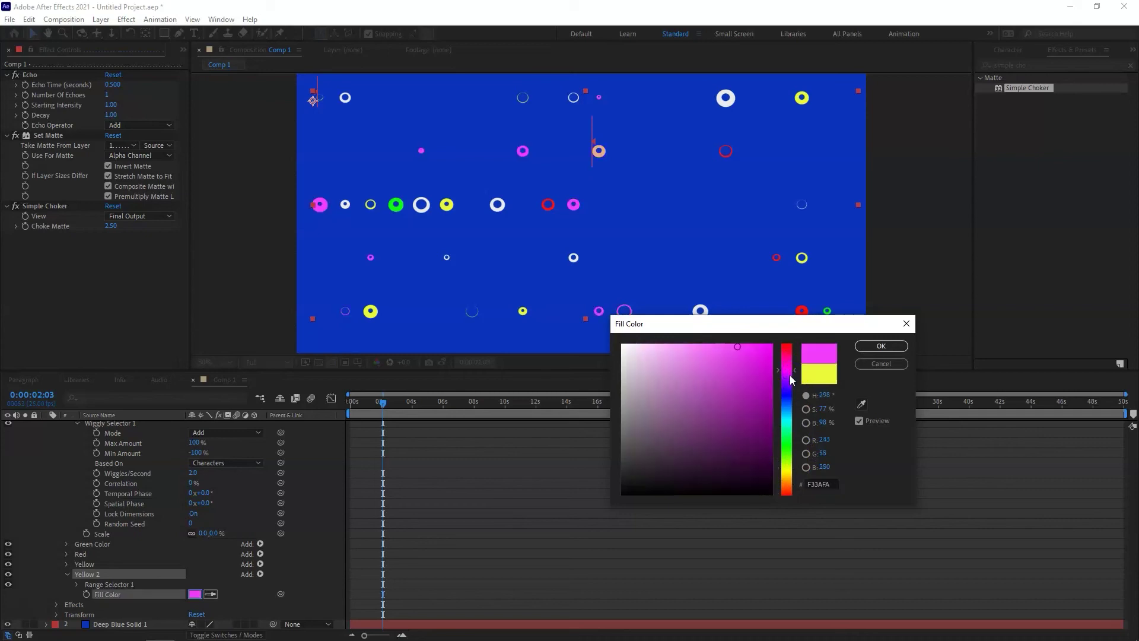
left_click(881, 346)
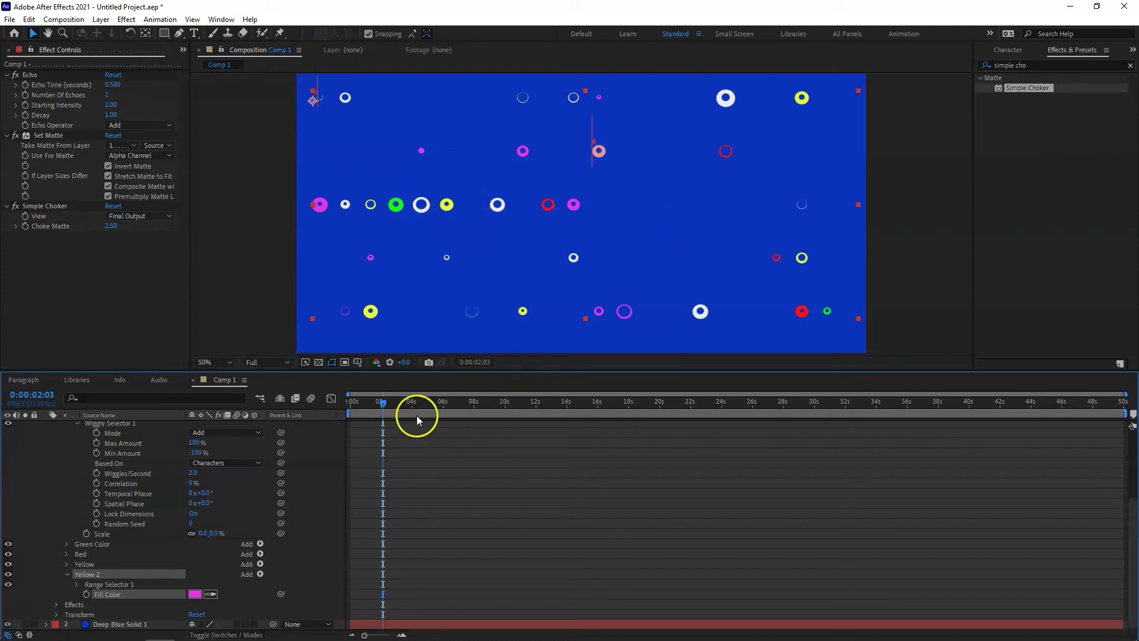
Preview the multicolored ring animation from the start of the composition with the composition view enlarged
left_click_drag(385, 402, 332, 401)
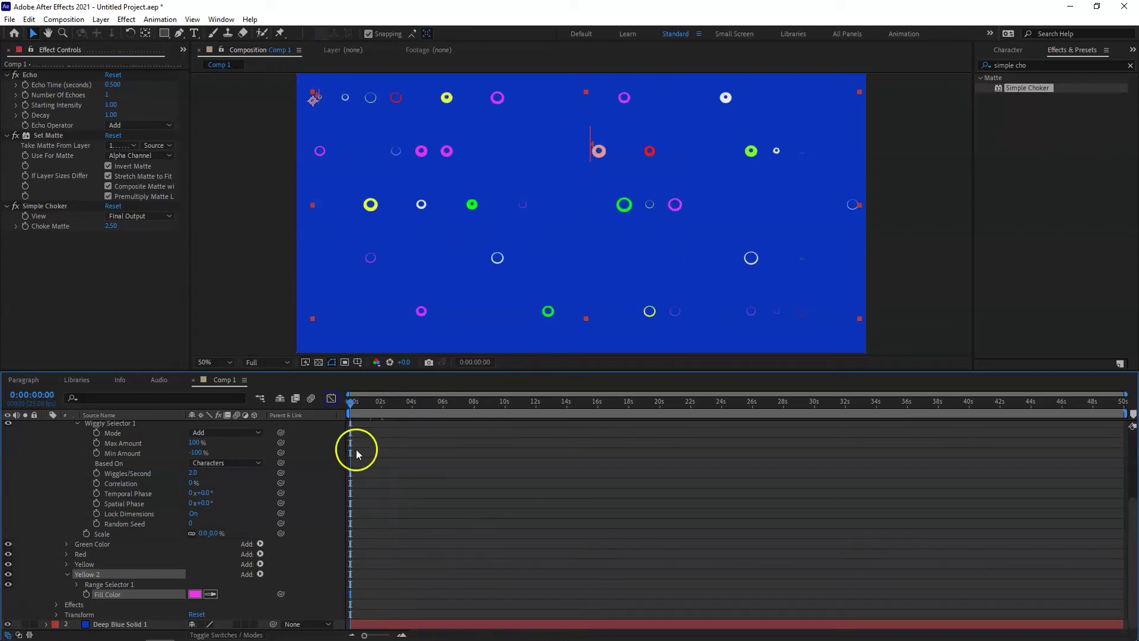
left_click_drag(381, 374, 389, 538)
key("space")
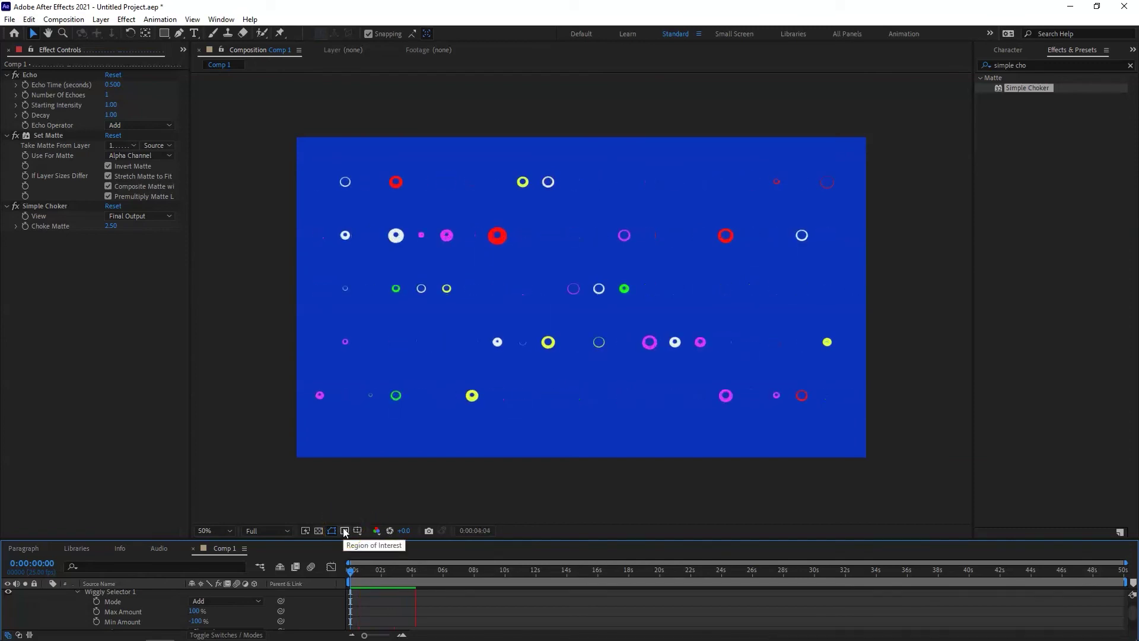
left_click(340, 530)
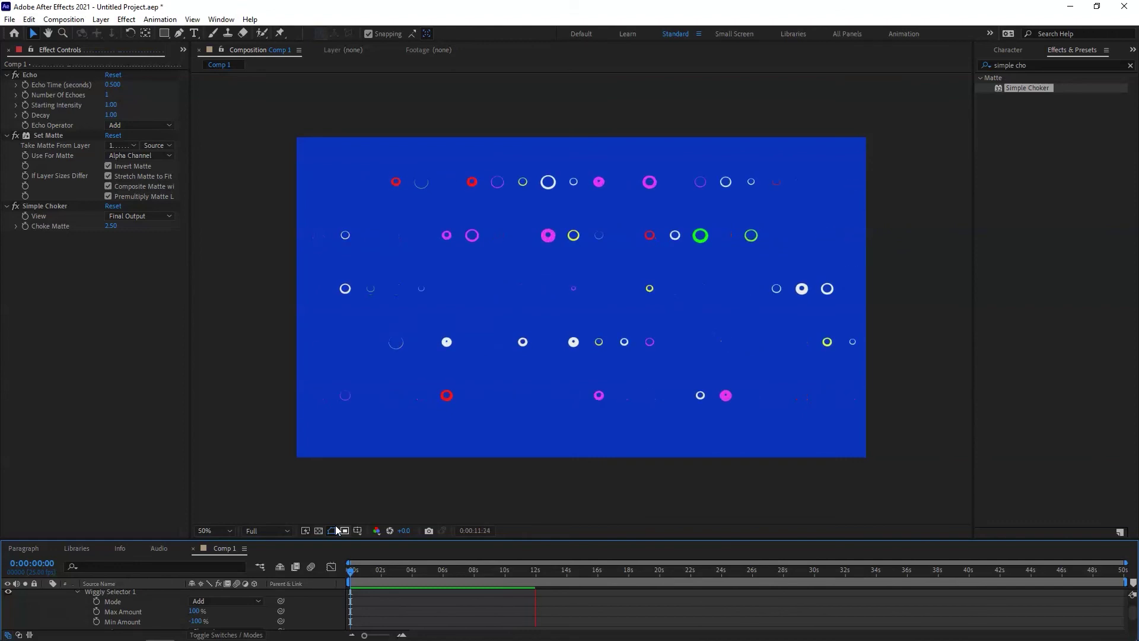
left_click(332, 529)
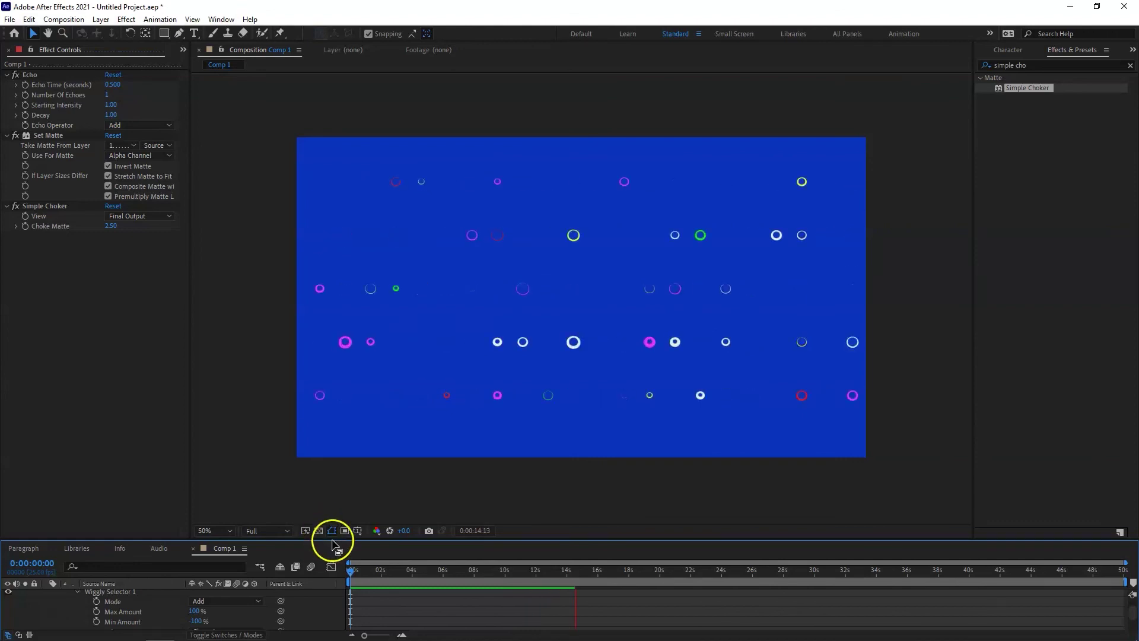
left_click_drag(332, 539, 364, 416)
left_click(394, 462)
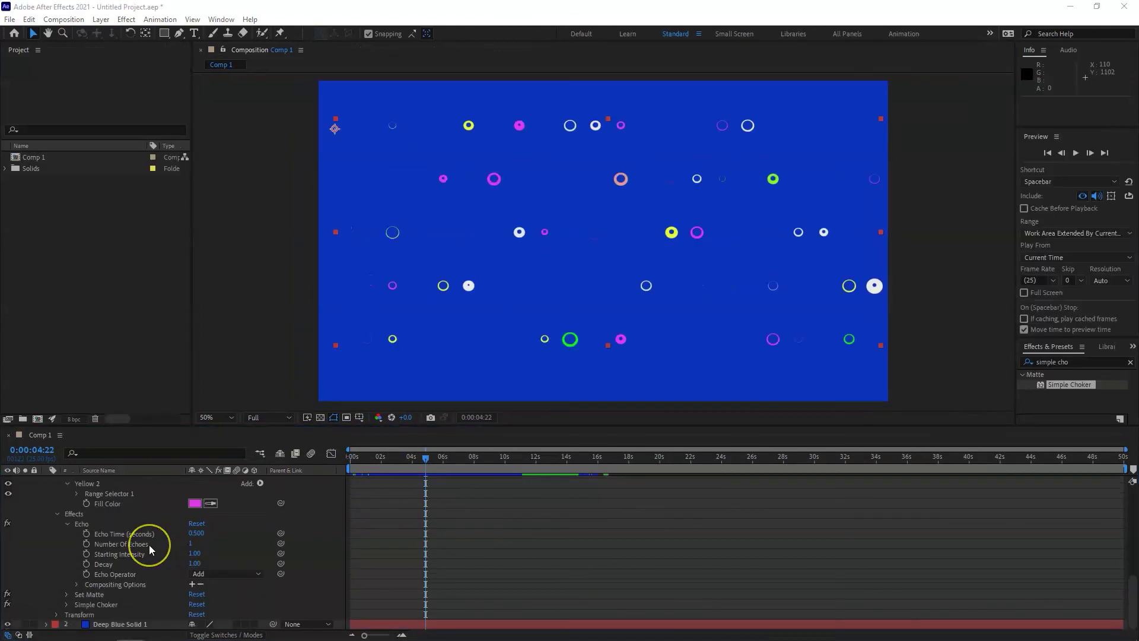
Set Wiggles/Second in Animator 1's Wiggly Selector to 0.8 to slow down the ring scaling
scroll(149, 544, "up", 6)
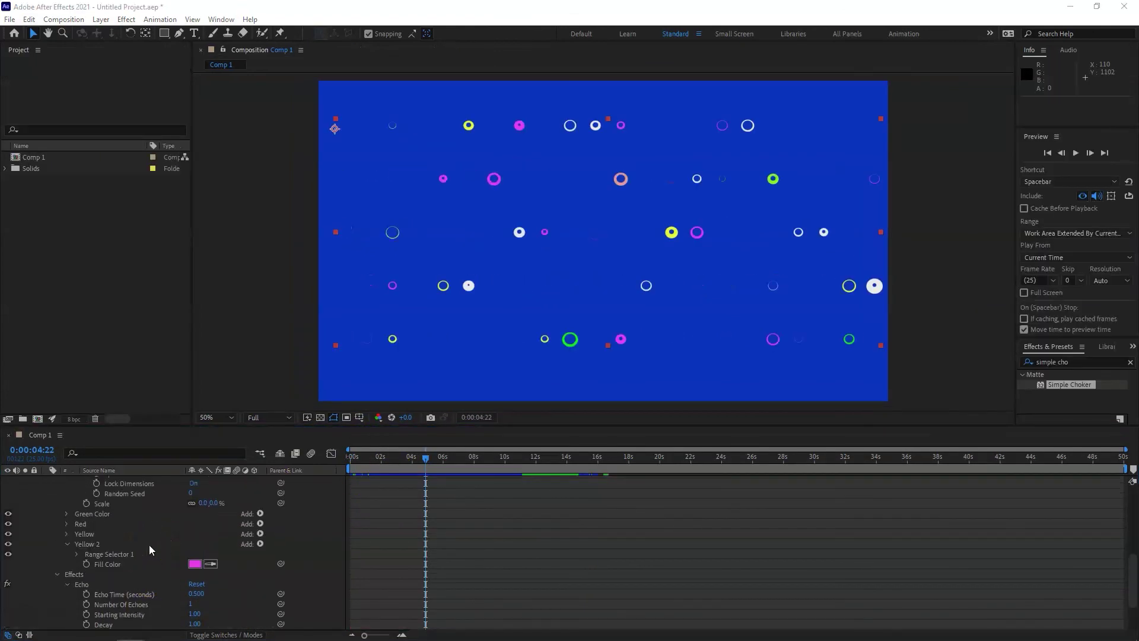
scroll(149, 550, "up", 2)
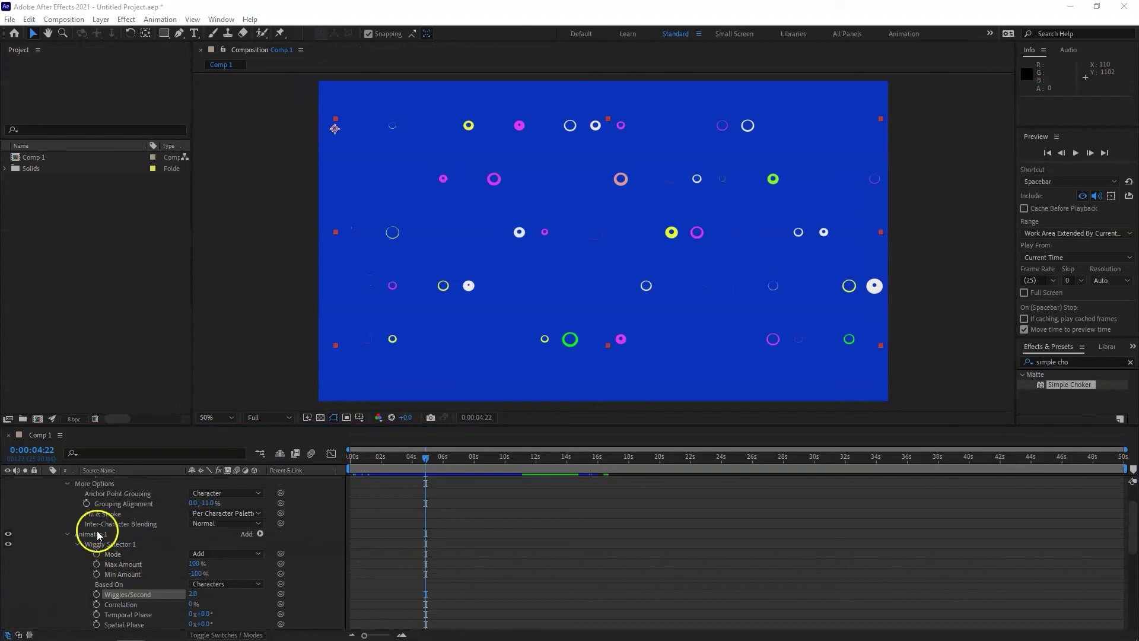
left_click_drag(308, 425, 308, 306)
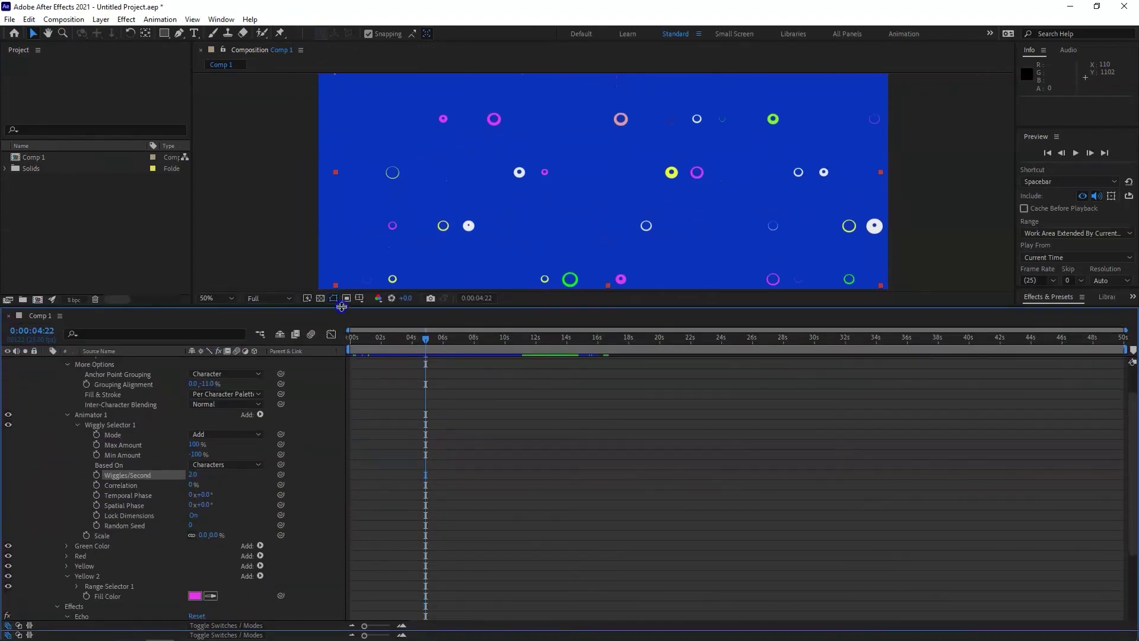
left_click(127, 496)
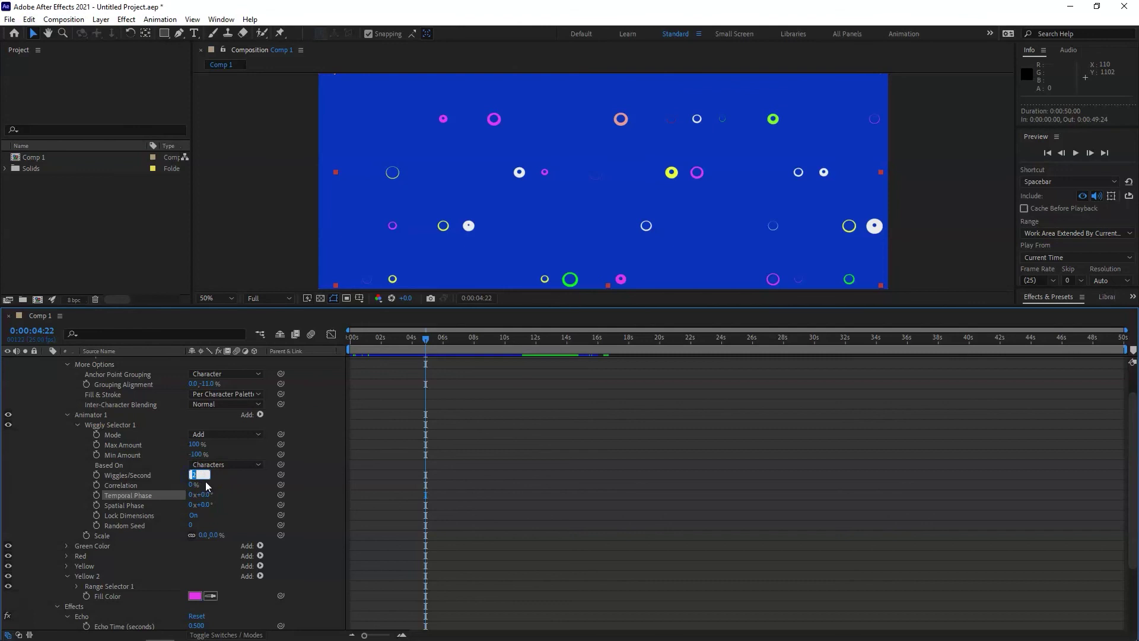
key("Return")
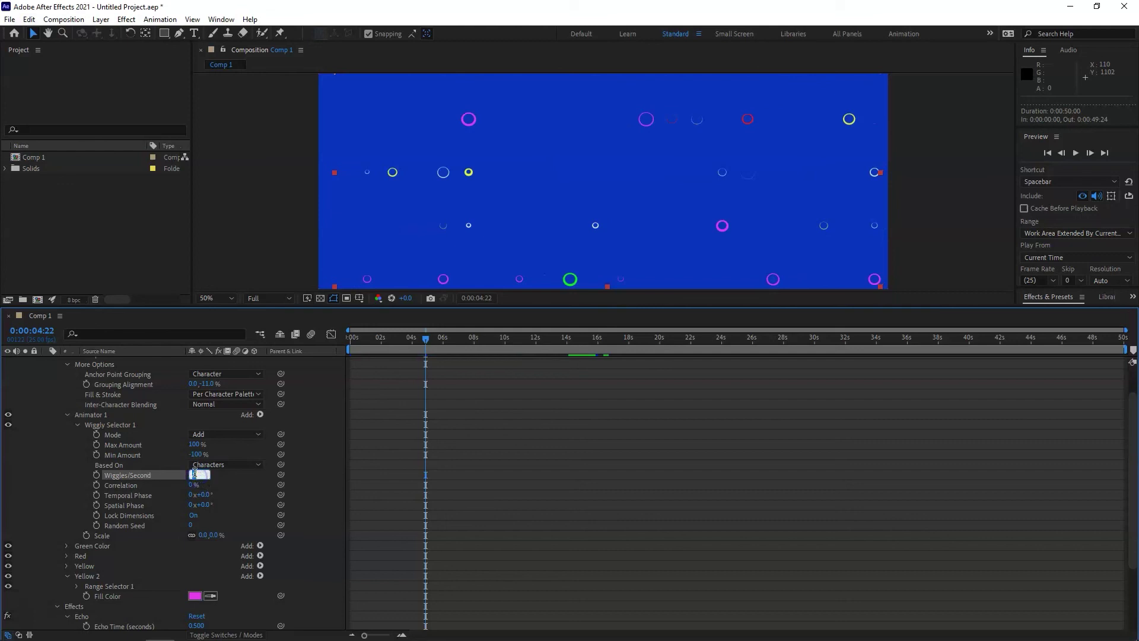
key("Return")
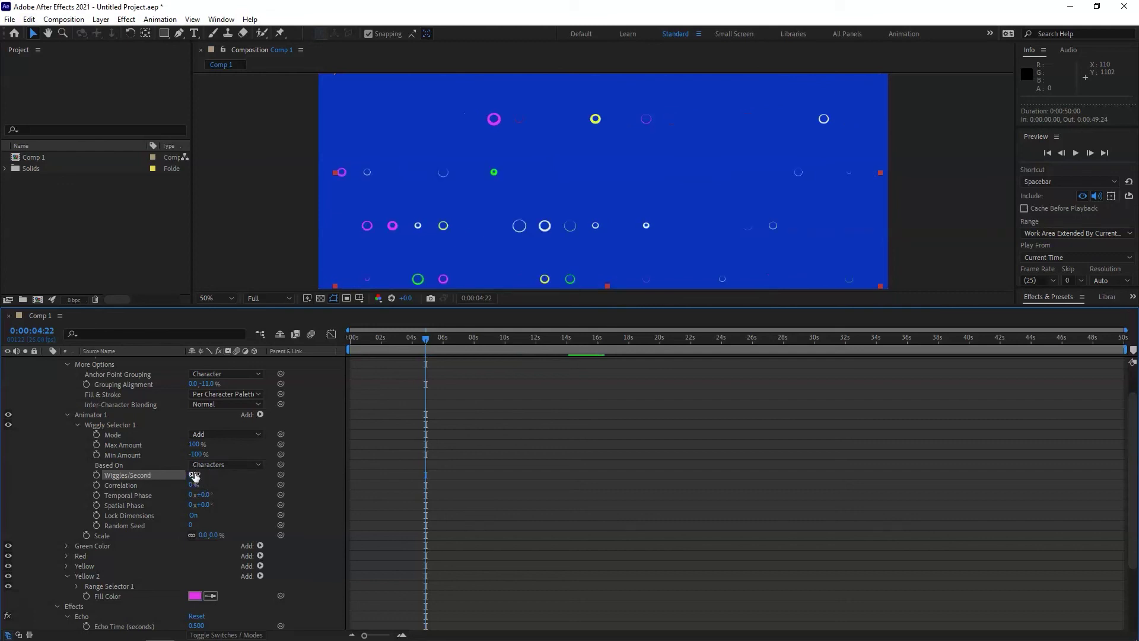
Enlarge the composition view and preview the slowed ring animation from the current time
left_click_drag(383, 309, 394, 415)
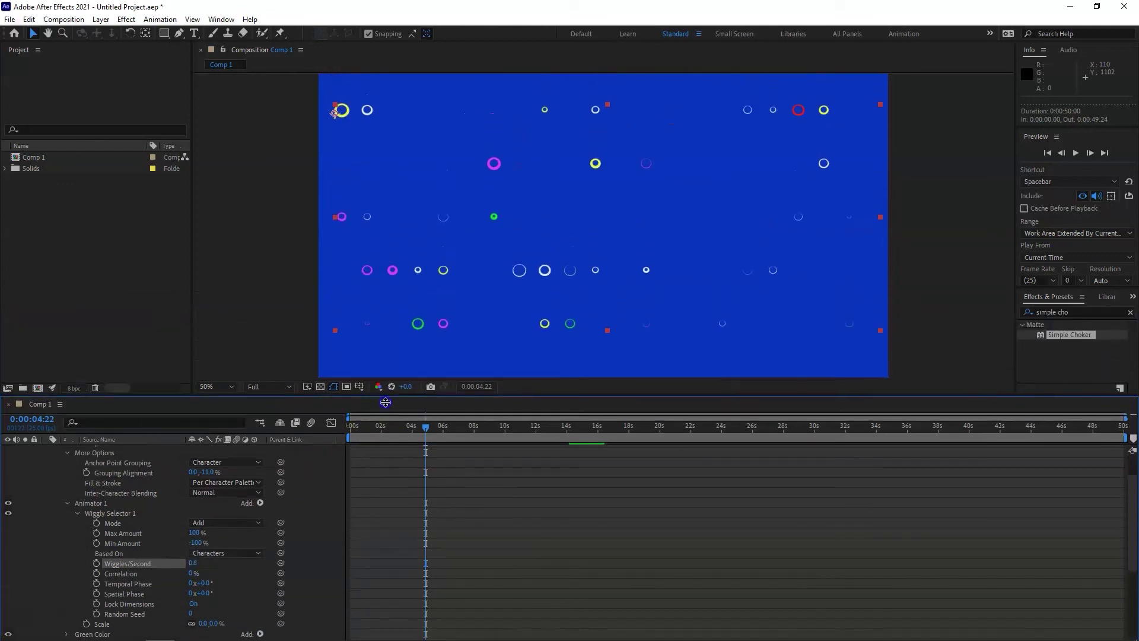
key("space")
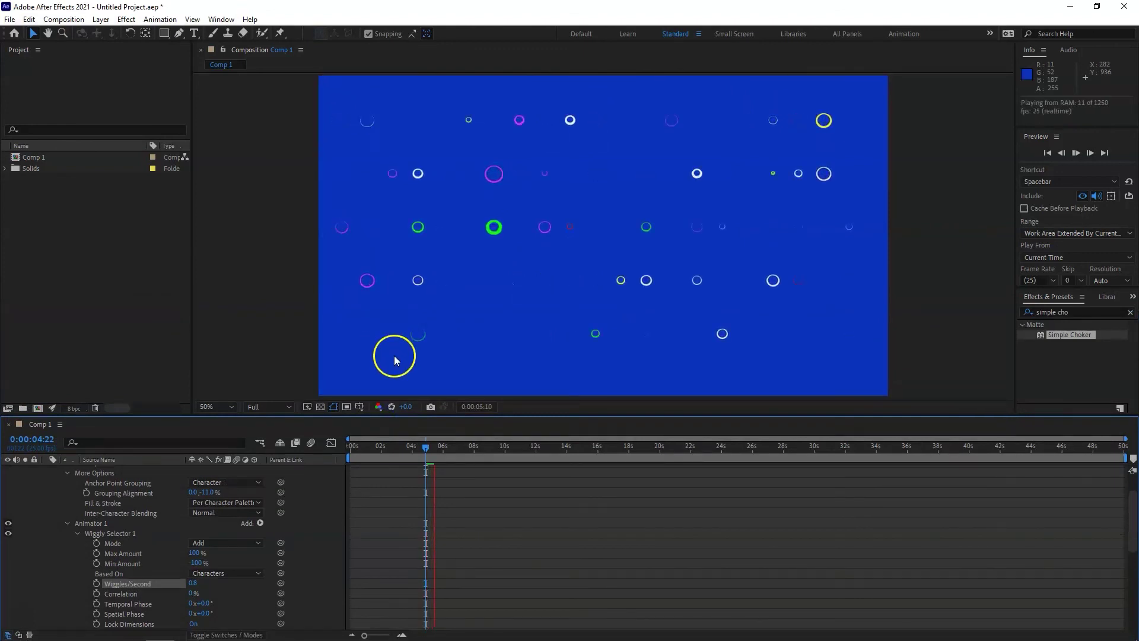
key("space")
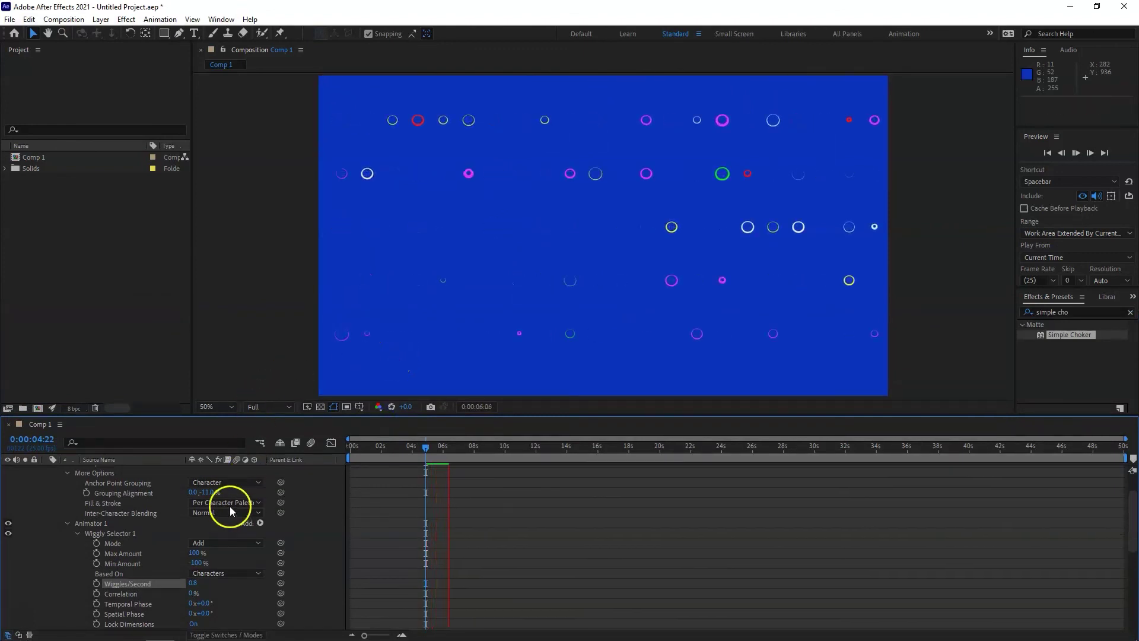
Set Wiggles/Second in Animator 1's Wiggly Selector to 1.2 and preview the rings from near the composition's start
left_click(258, 620)
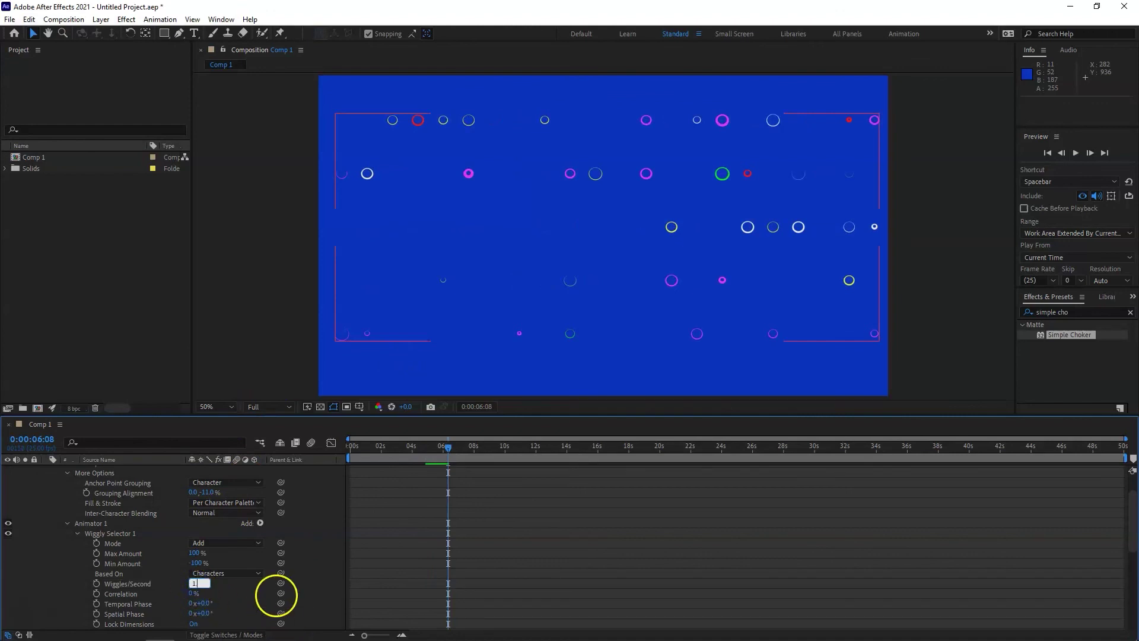
type(".2")
key("Return")
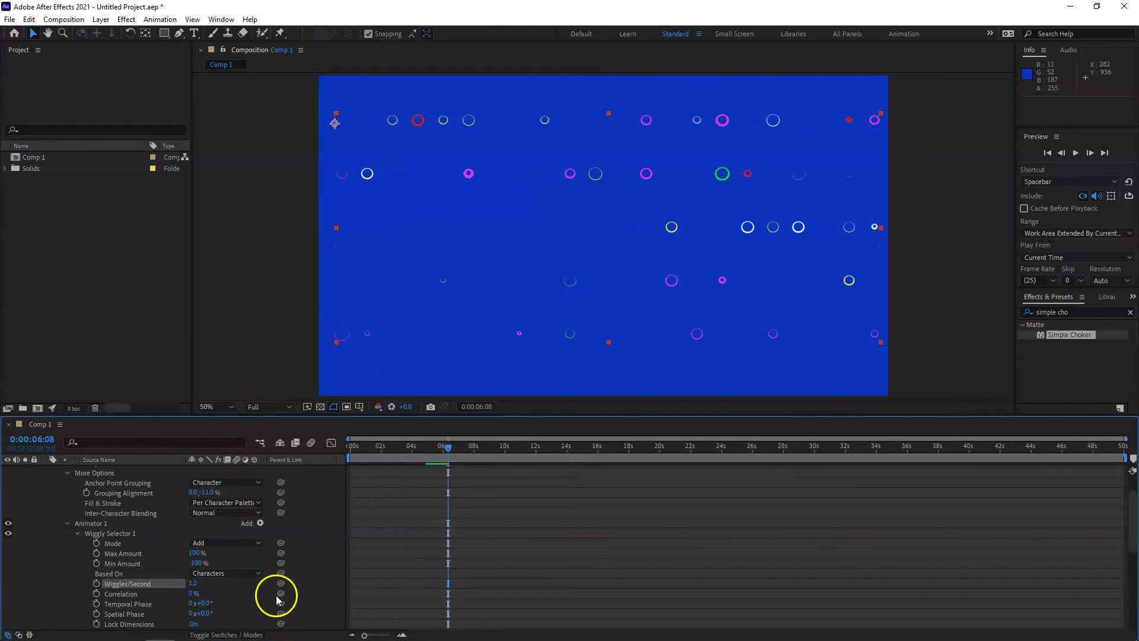
left_click(360, 449)
key("space")
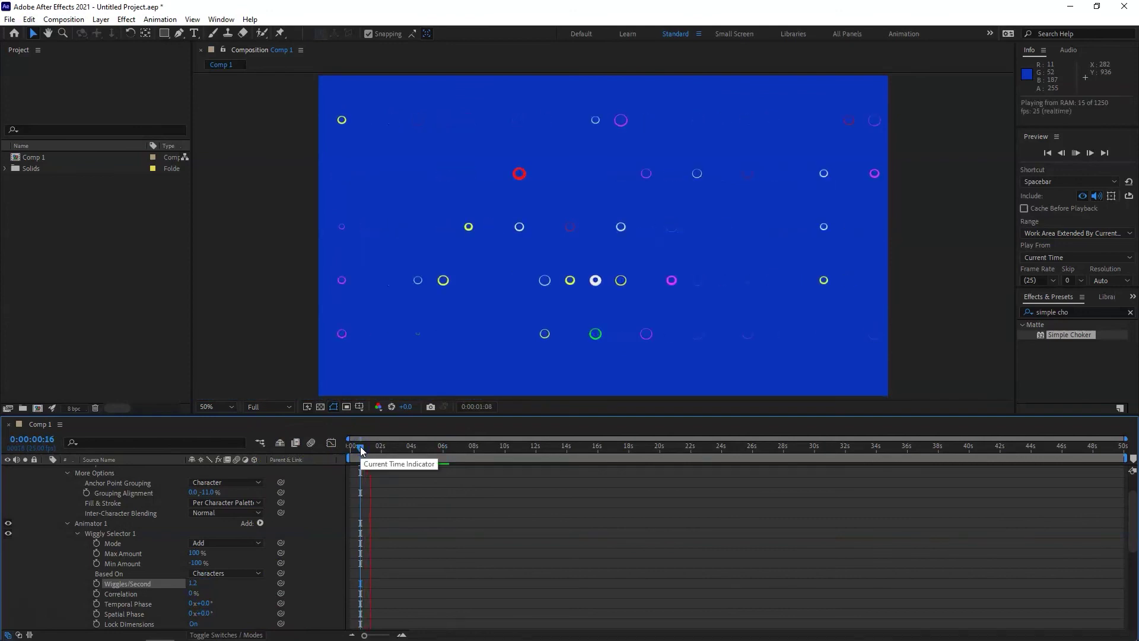
key("space")
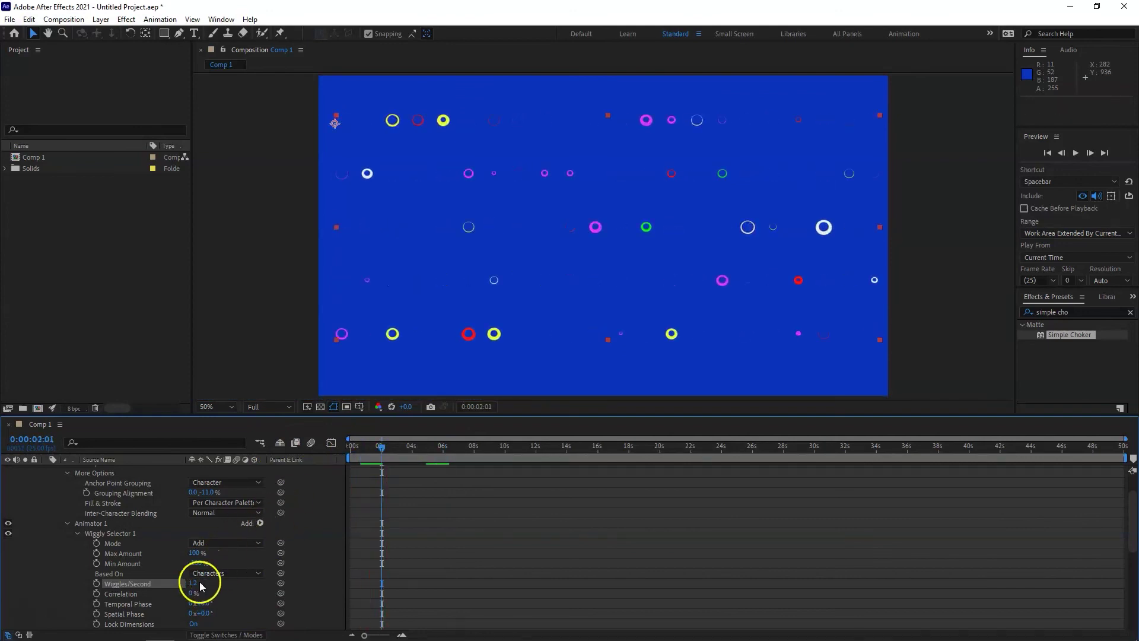
Set Wiggles/Second in Animator 1's Wiggly Selector to 1 and replay the animation from near the composition's start
type("1")
key("Return")
left_click(355, 449)
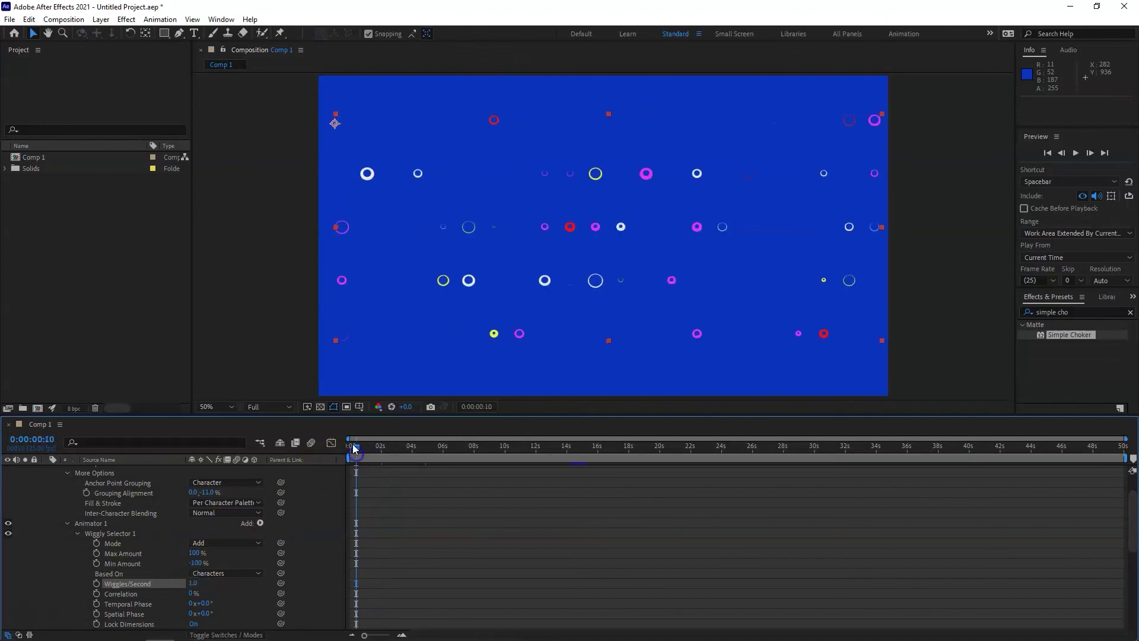
key("space")
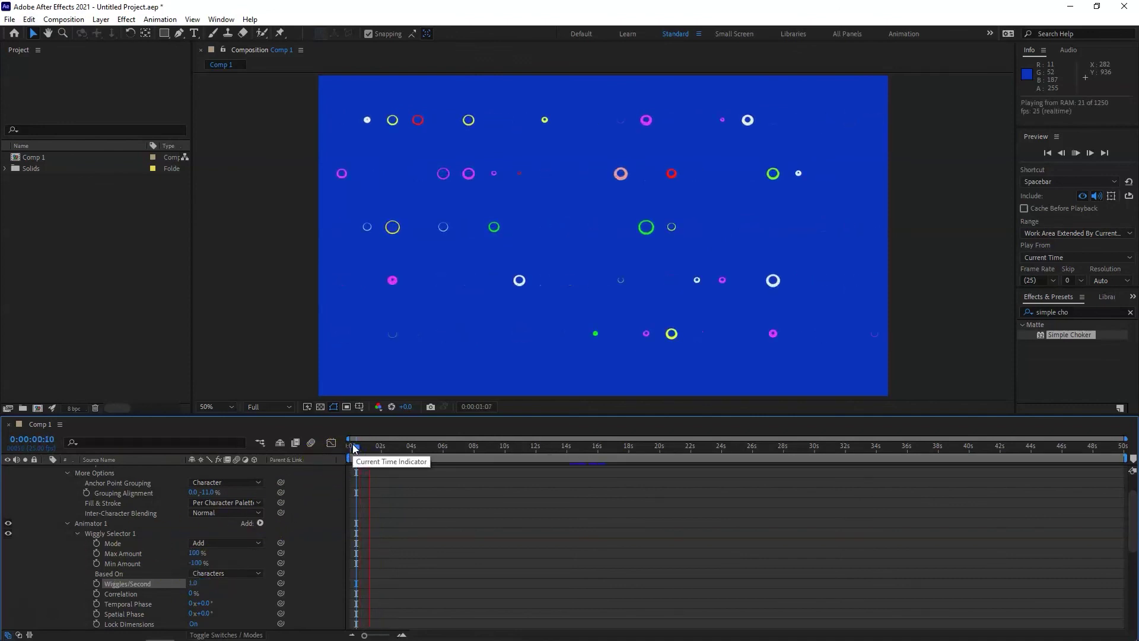